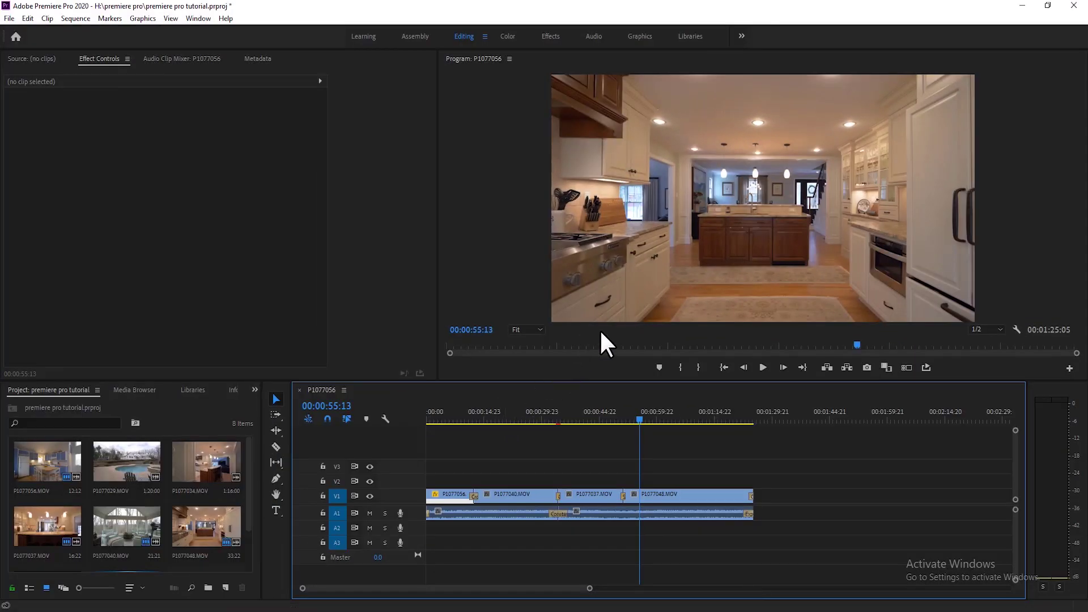
Draw a wide text box over the kitchen island and type 'ABC FGH JHG PRFJSDFKDKSAD', then select it all.
key("t")
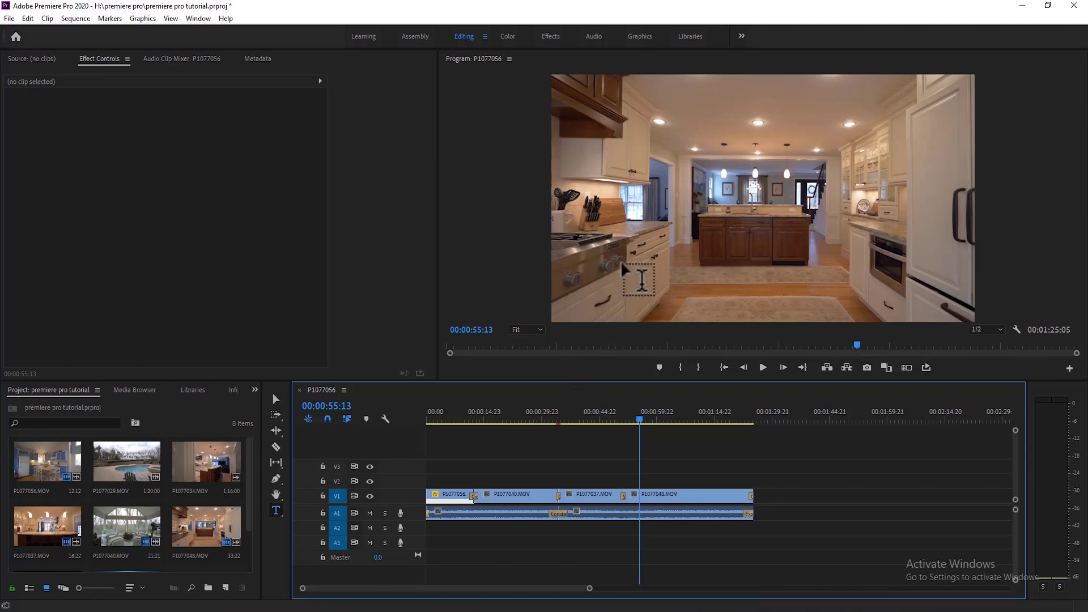
key("v")
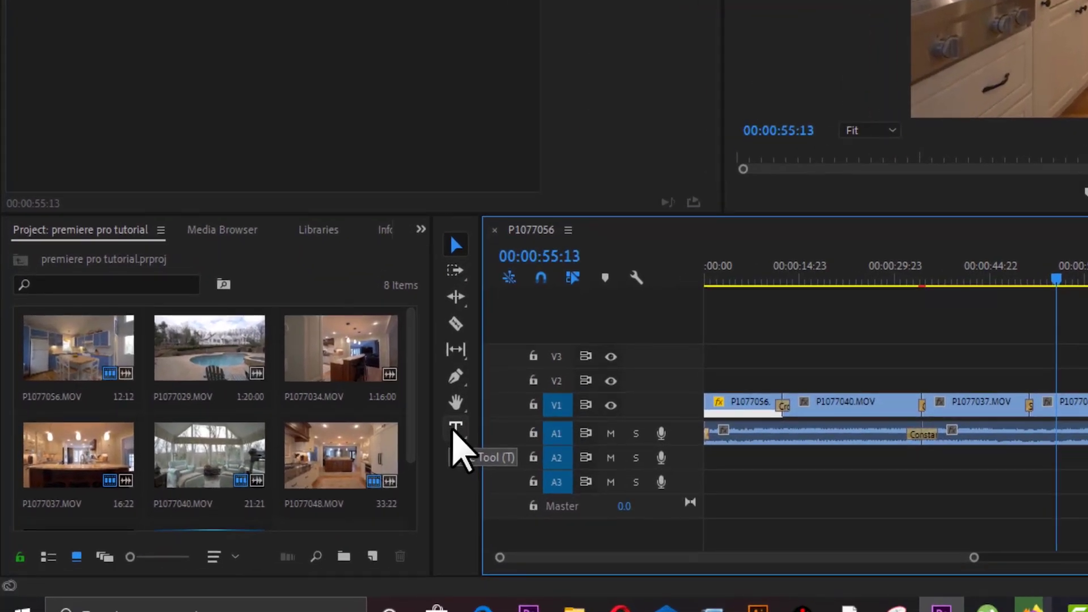
left_click(454, 429)
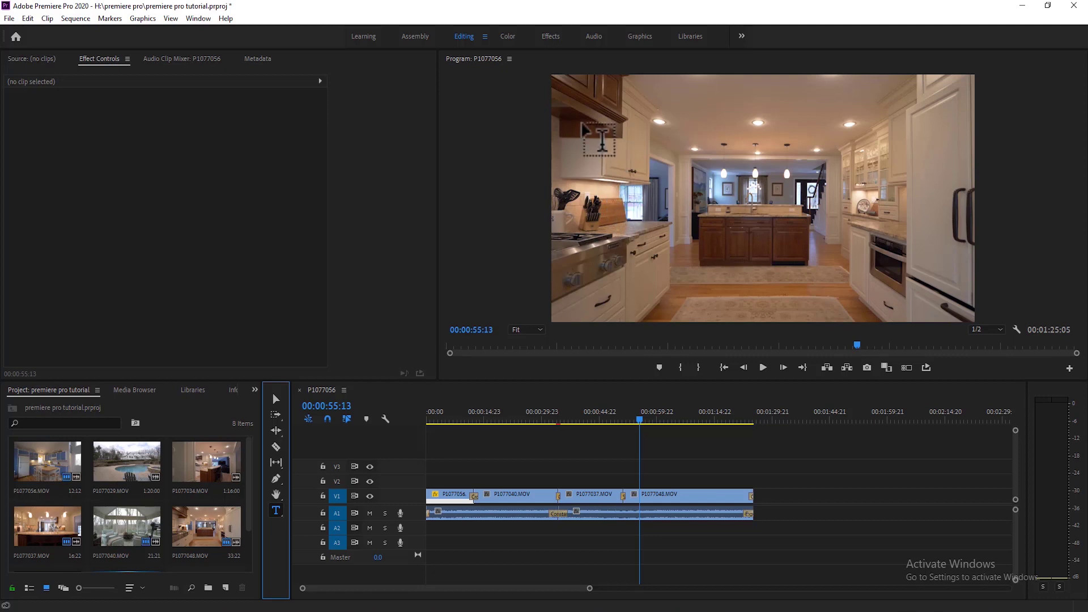
left_click(607, 146)
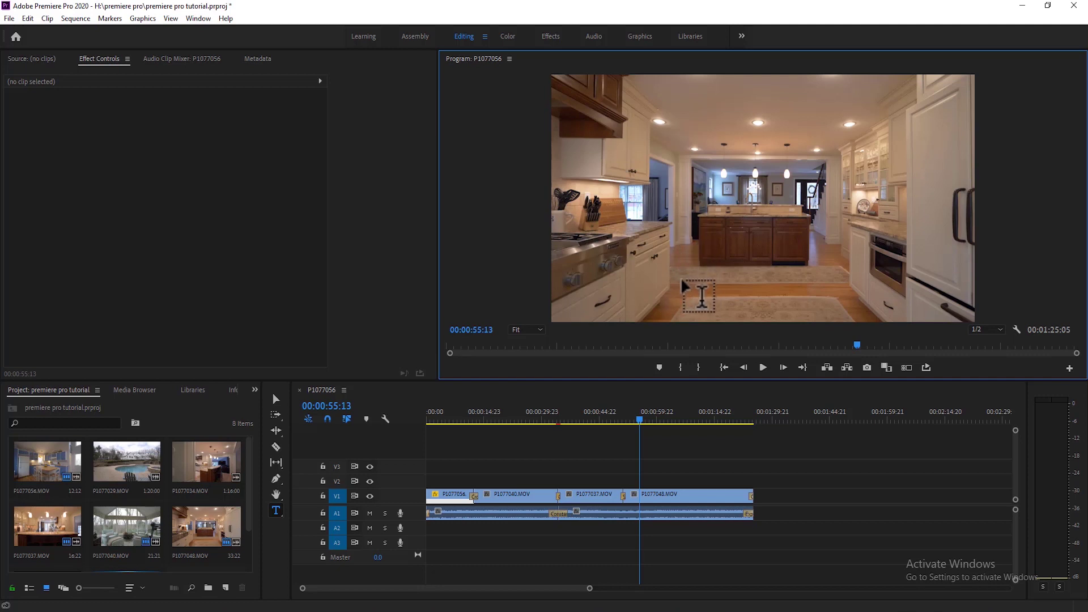
left_click_drag(675, 227, 707, 259)
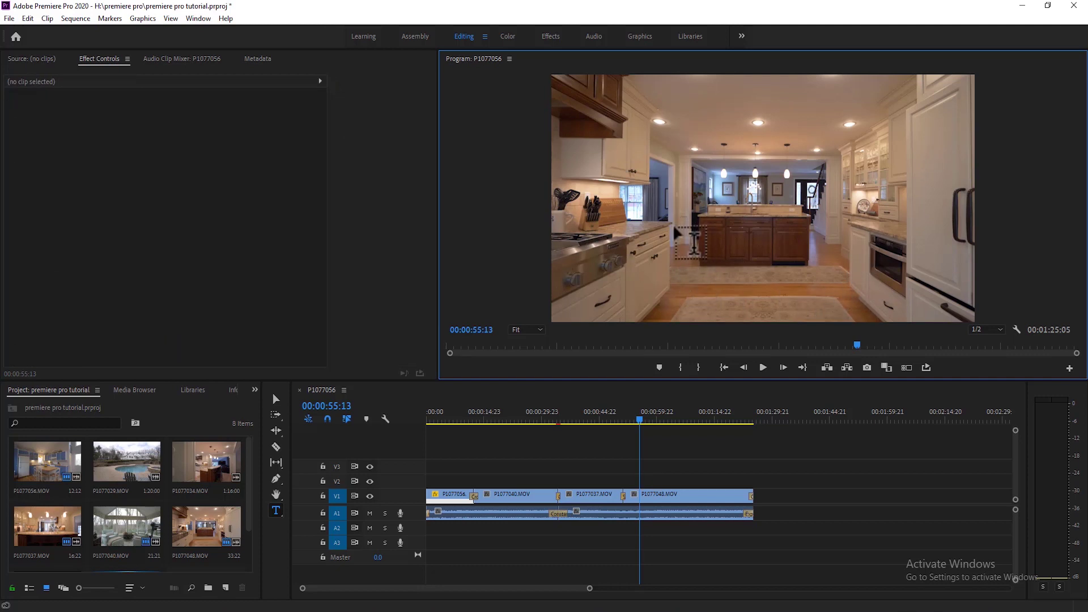
left_click(673, 224)
left_click_drag(686, 265, 707, 286)
left_click_drag(818, 278, 849, 284)
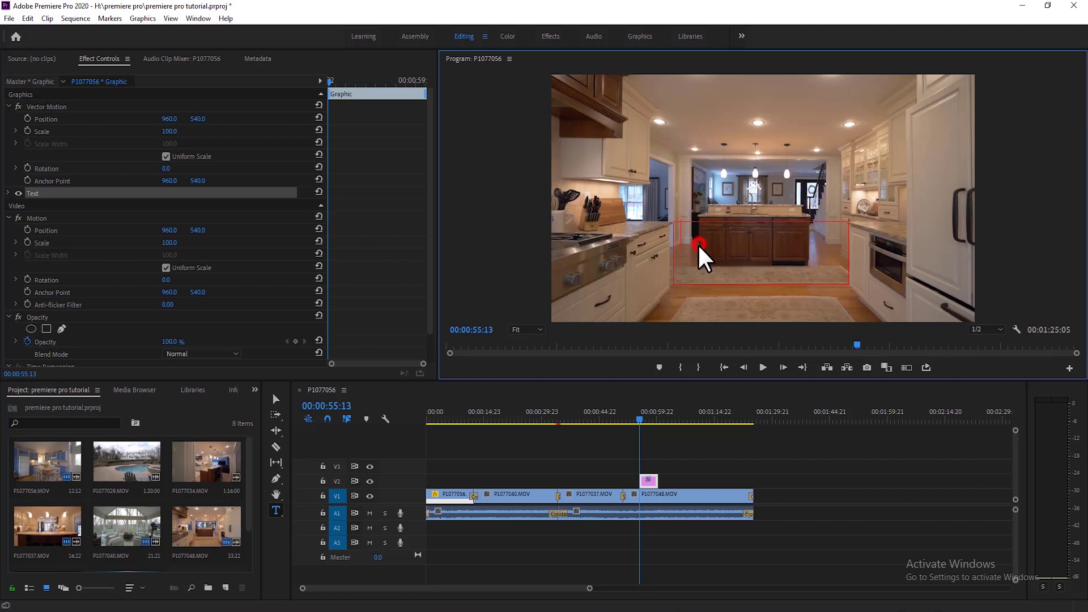
type("ABC FGH JHG PRFJSDFK")
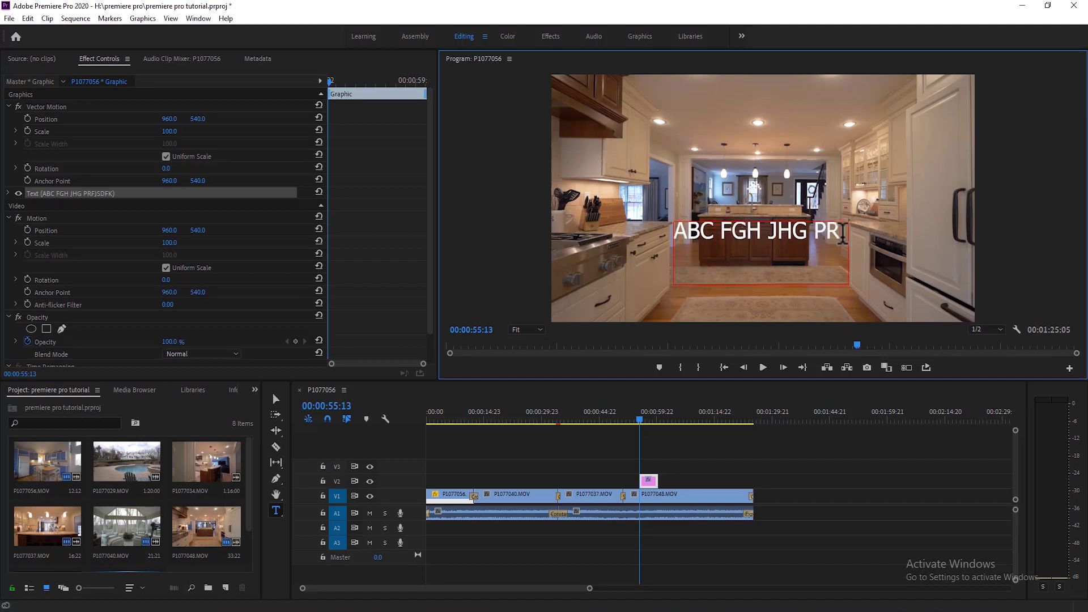
type("DKSAD")
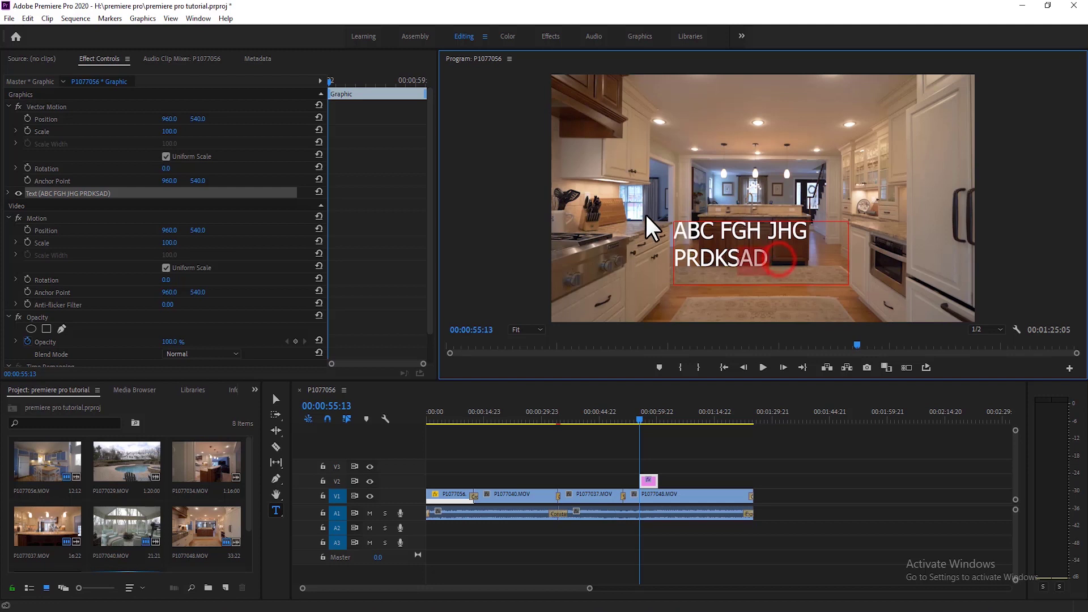
key("ctrl+a")
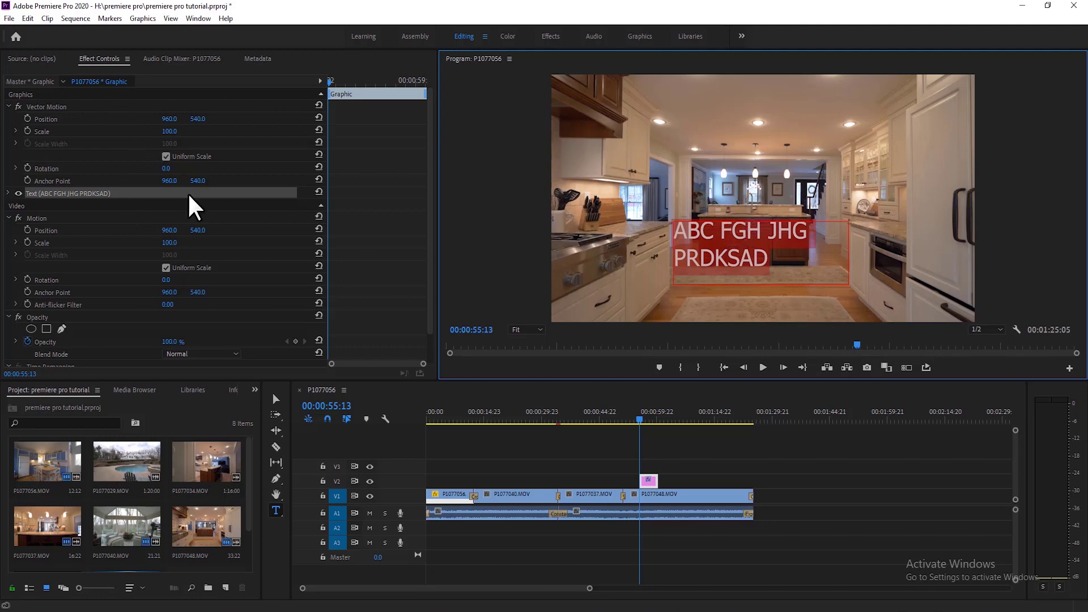
Switch to the Graphics workspace and scroll through the available templates.
scroll(160, 231, "down", 1)
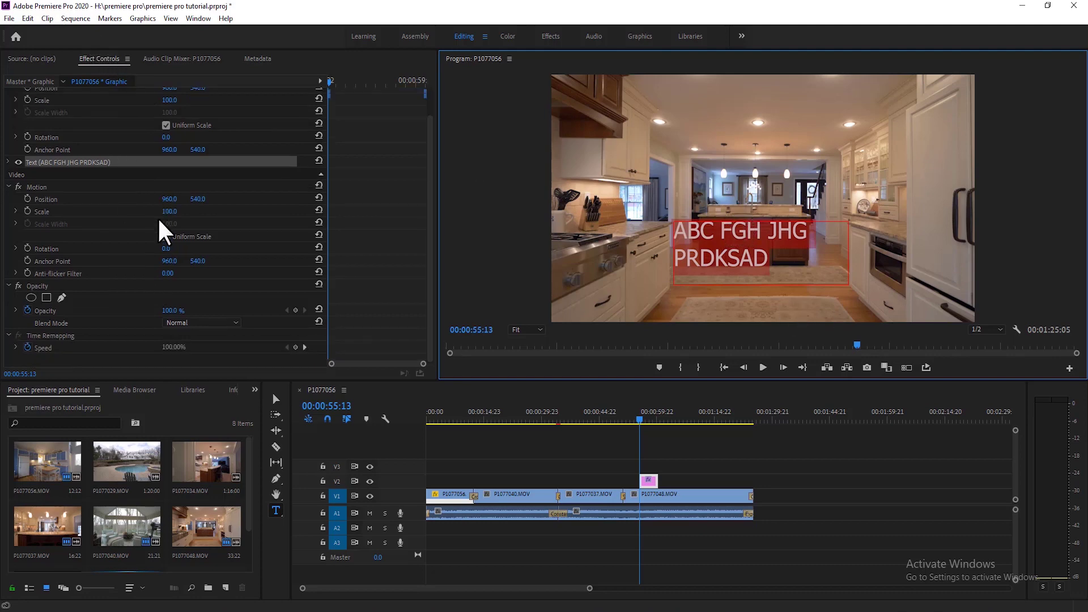
scroll(162, 232, "up", 1)
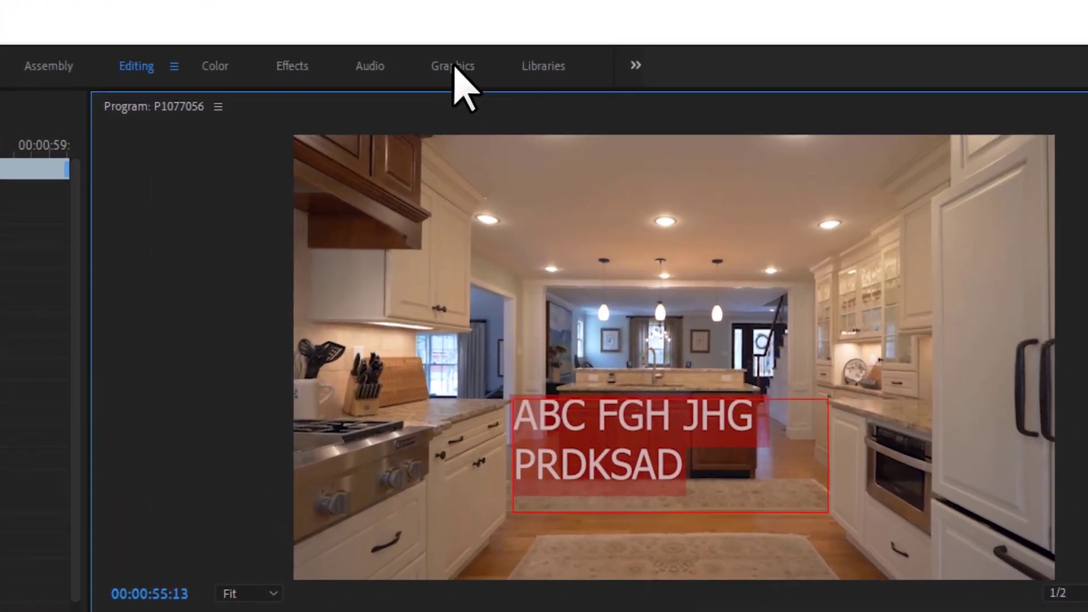
left_click(635, 38)
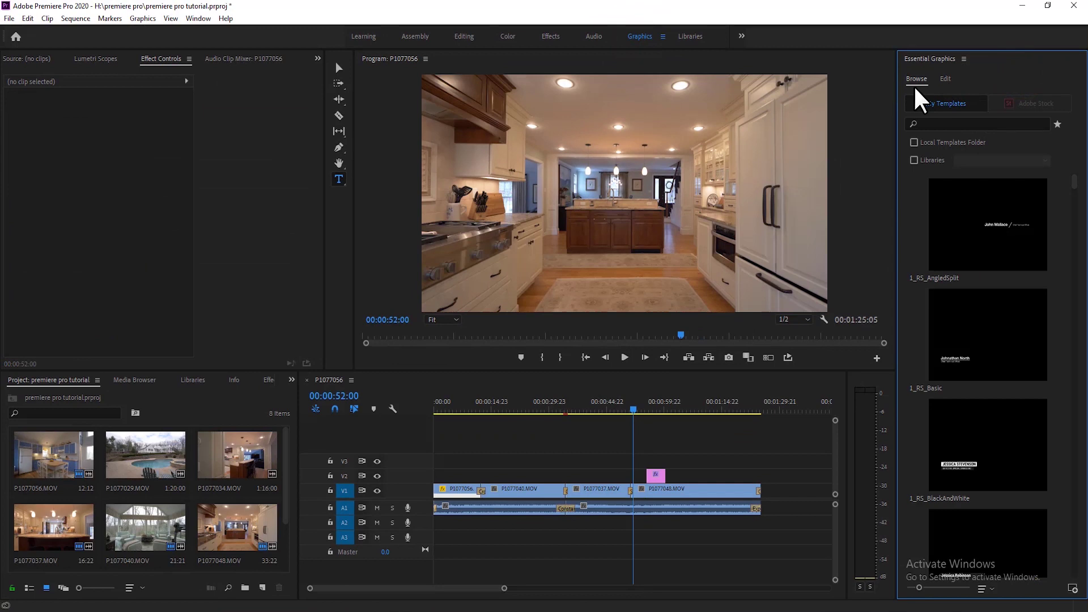
scroll(1001, 284, "down", 2)
scroll(999, 286, "down", 5)
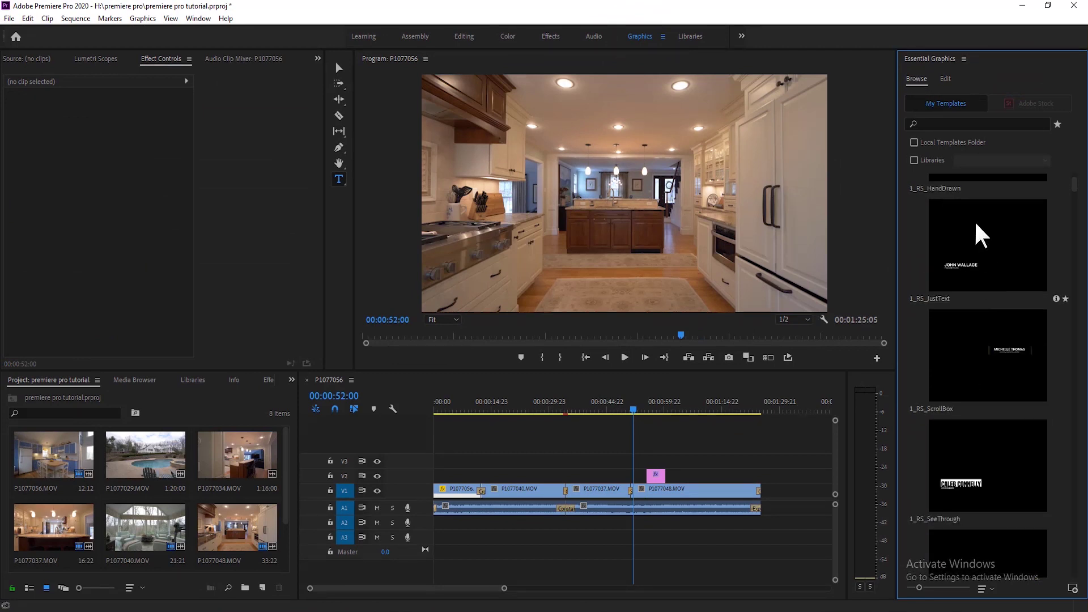
scroll(972, 408, "down", 5)
scroll(969, 408, "down", 5)
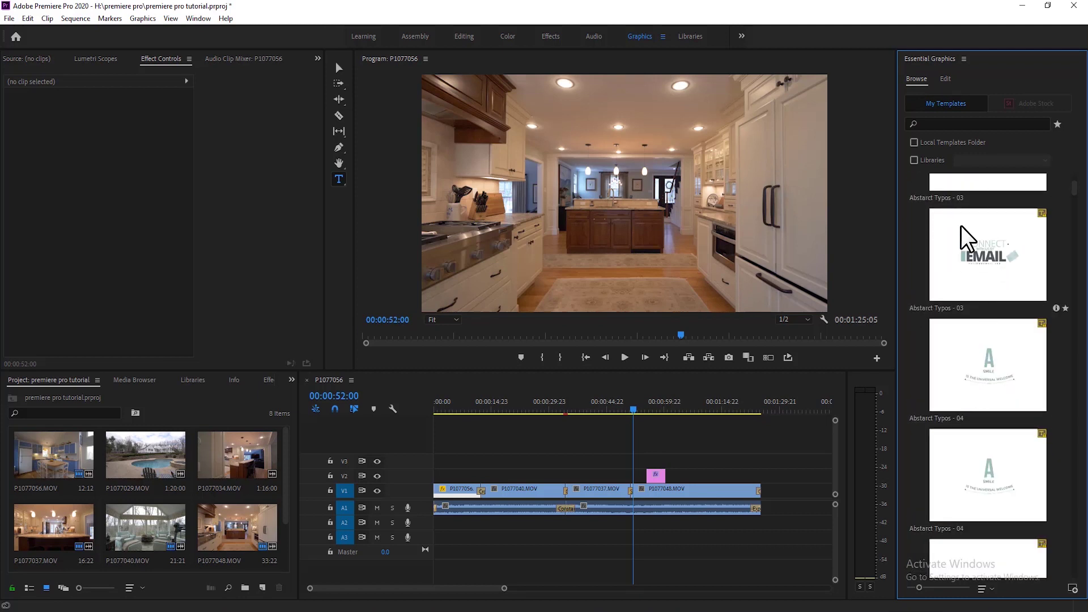
Select the title clip and open its text layer under Essential Graphics' Edit tab.
left_click(649, 409)
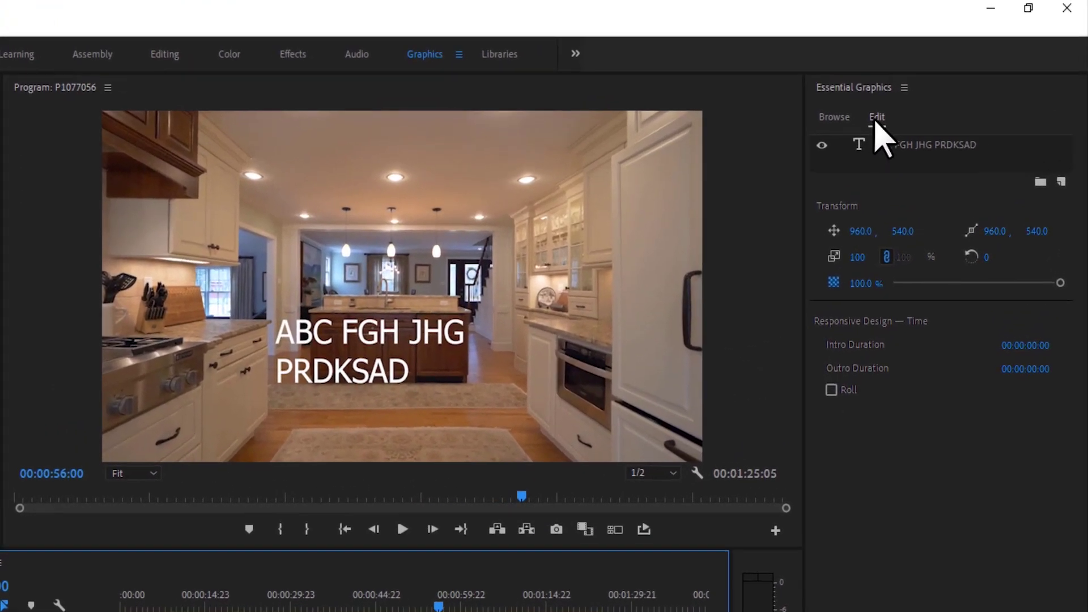
left_click(876, 119)
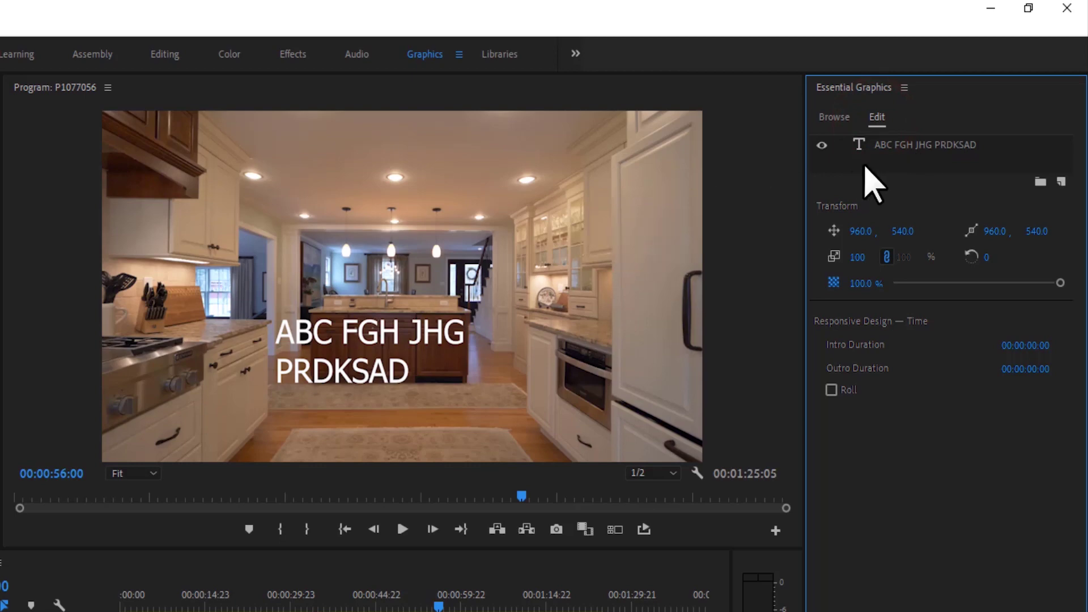
left_click(896, 146)
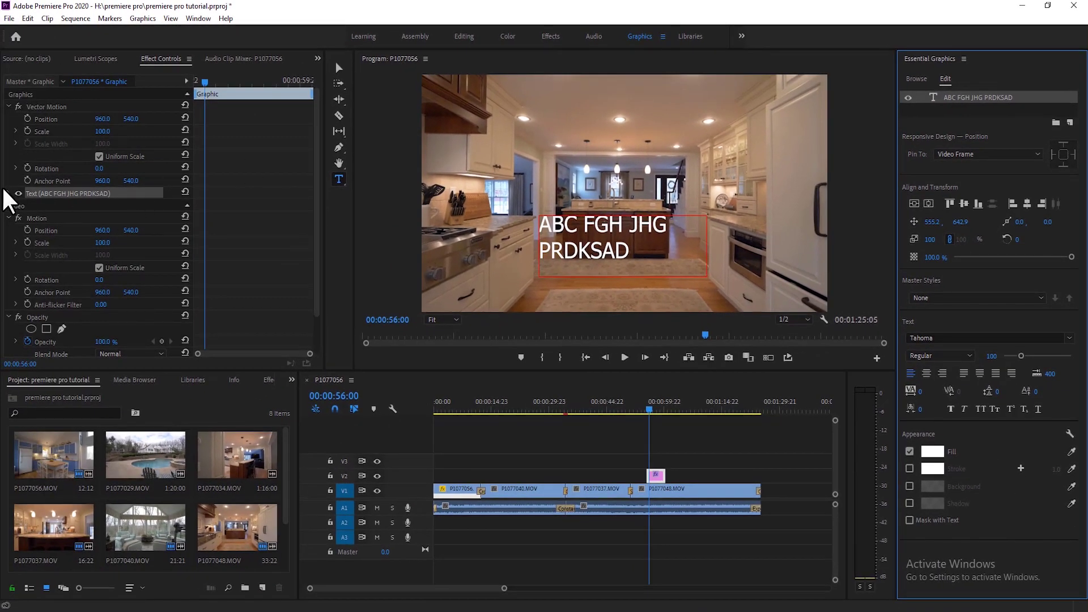
Expand the title's Text settings, then return to the Editing workspace showing its Vector Motion.
left_click(8, 193)
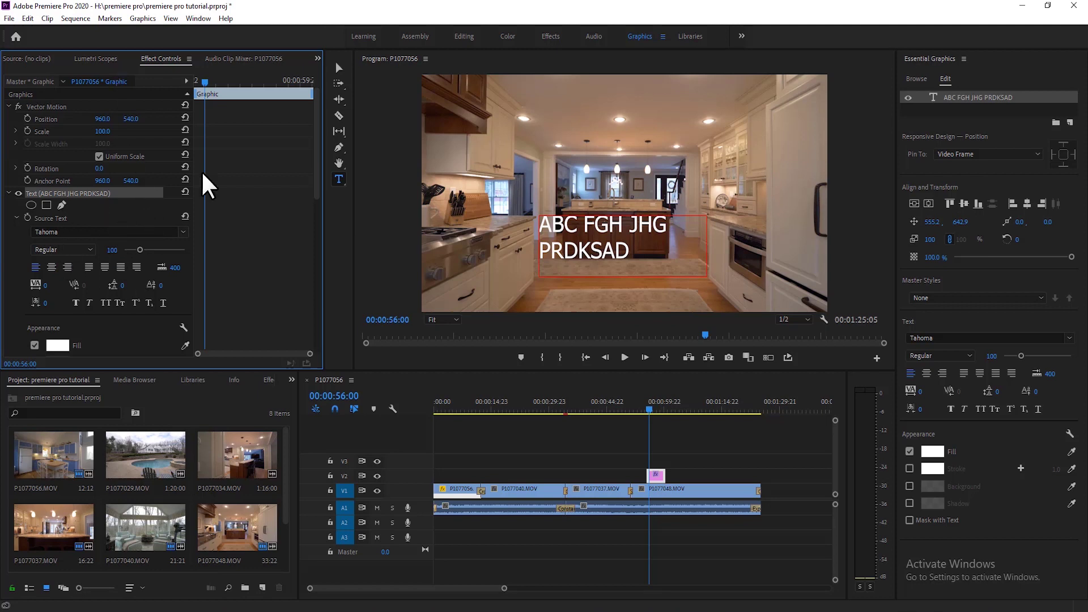
scroll(222, 237, "down", 3)
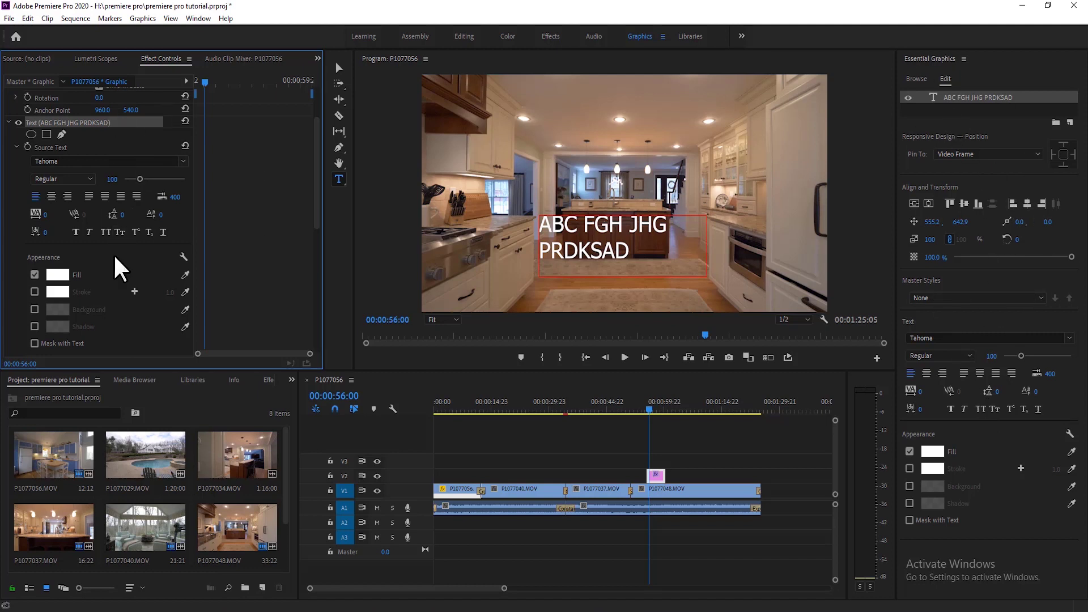
left_click(461, 38)
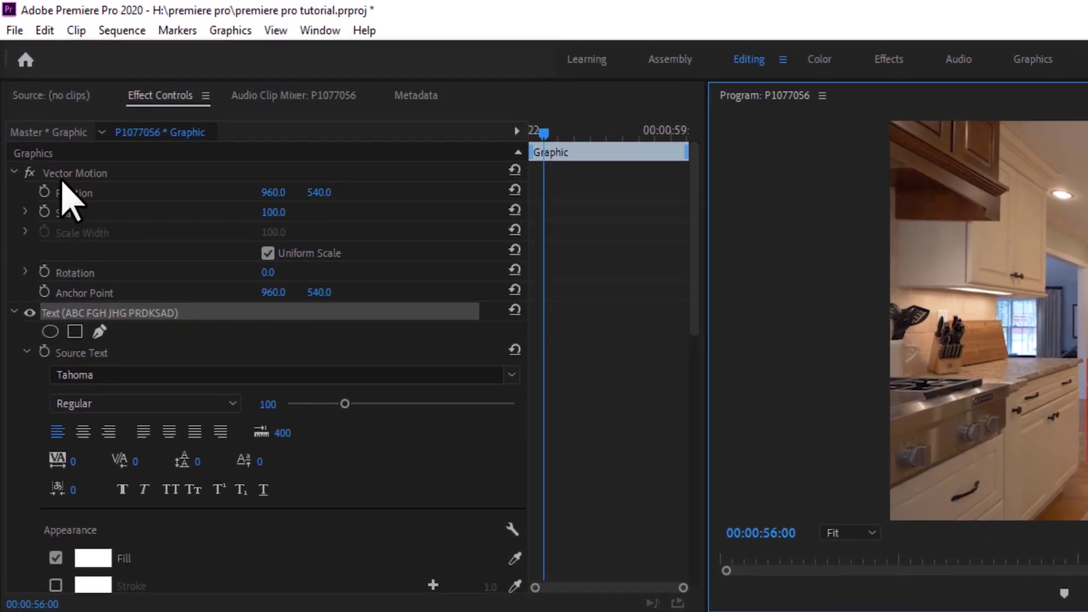
left_click(50, 145)
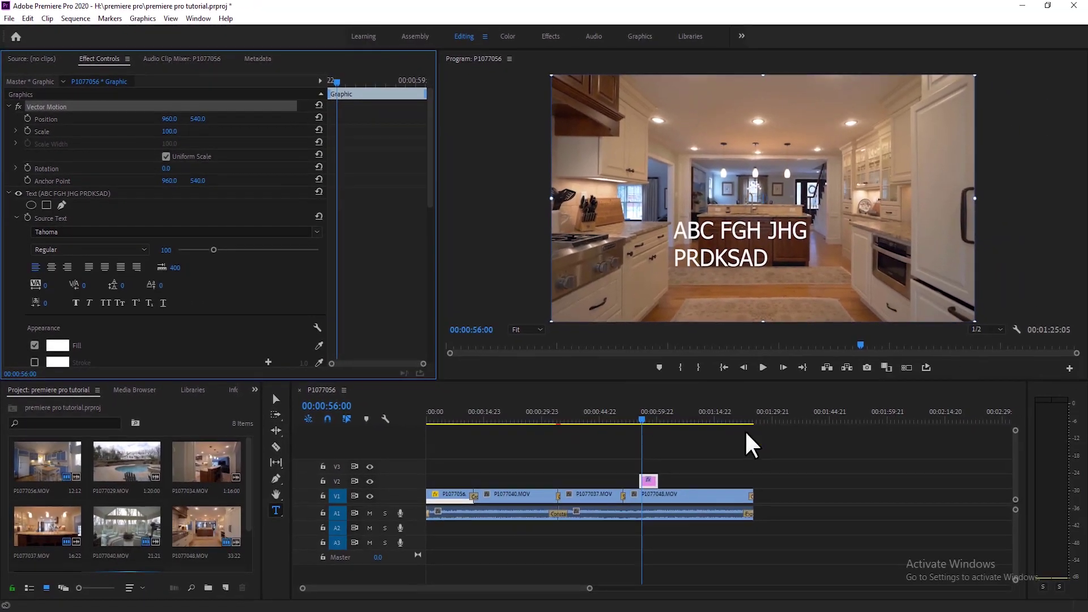
Inspect P1077048.MOV's Motion, Opacity and Time Remapping effects, then reselect the title graphic clip.
left_click(683, 494)
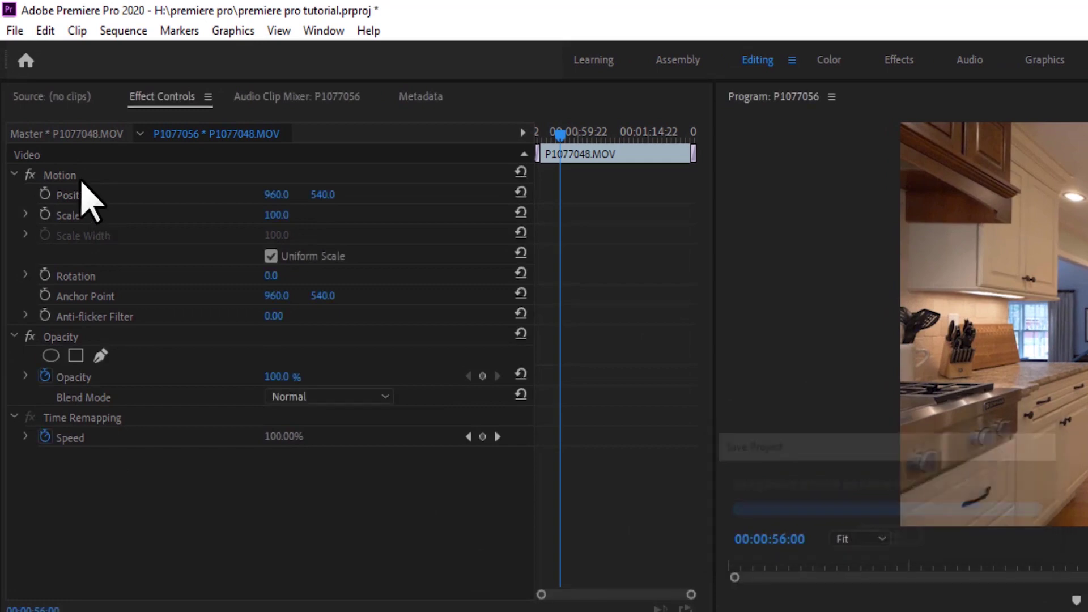
left_click(75, 176)
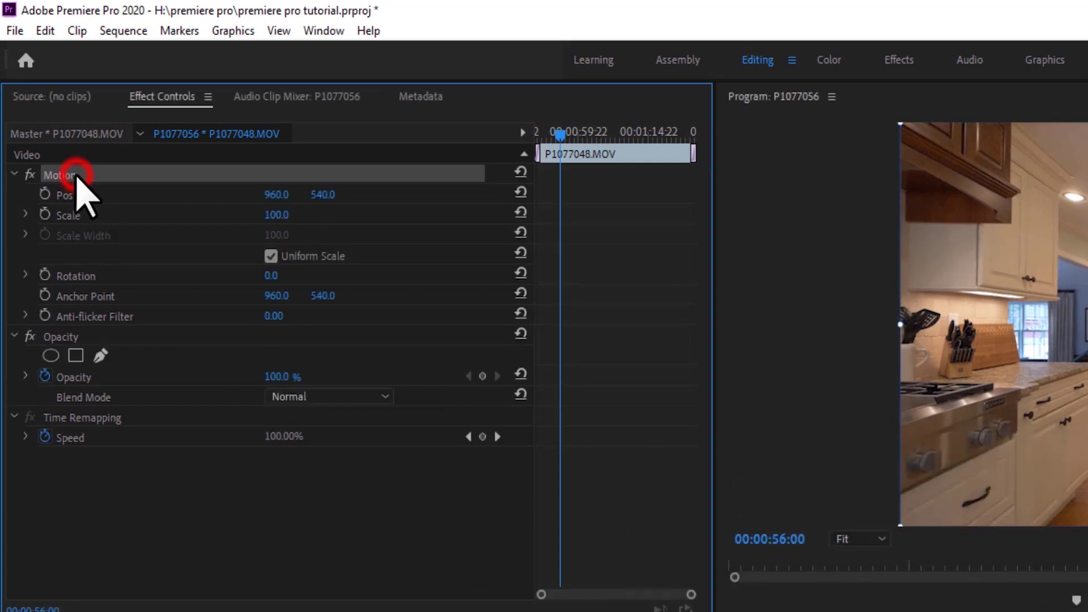
left_click(108, 339)
left_click(107, 419)
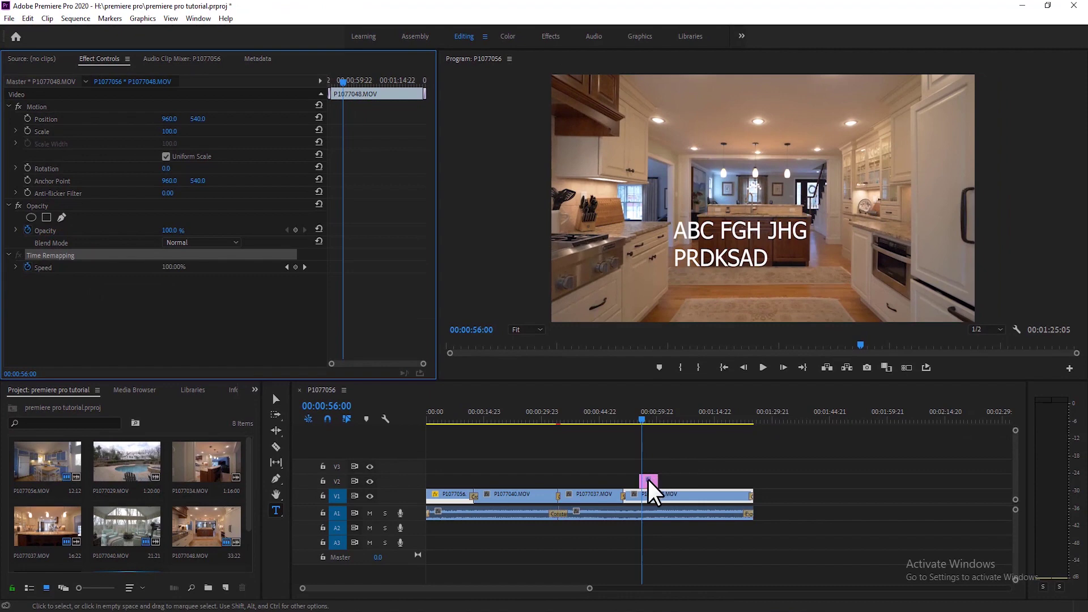
left_click(649, 481)
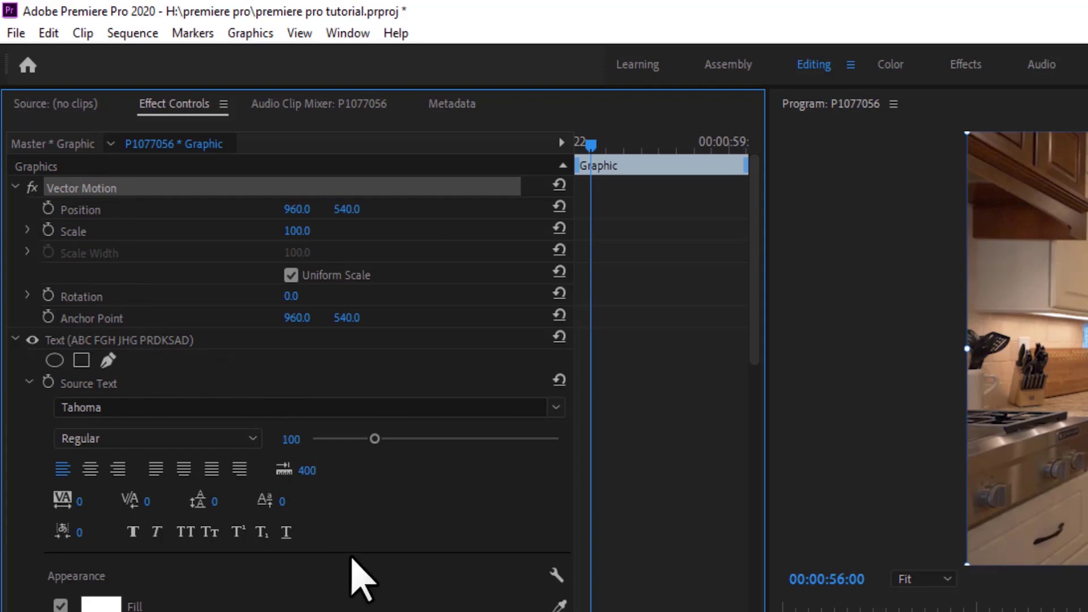
scroll(365, 573, "down", 3)
scroll(182, 242, "up", 3)
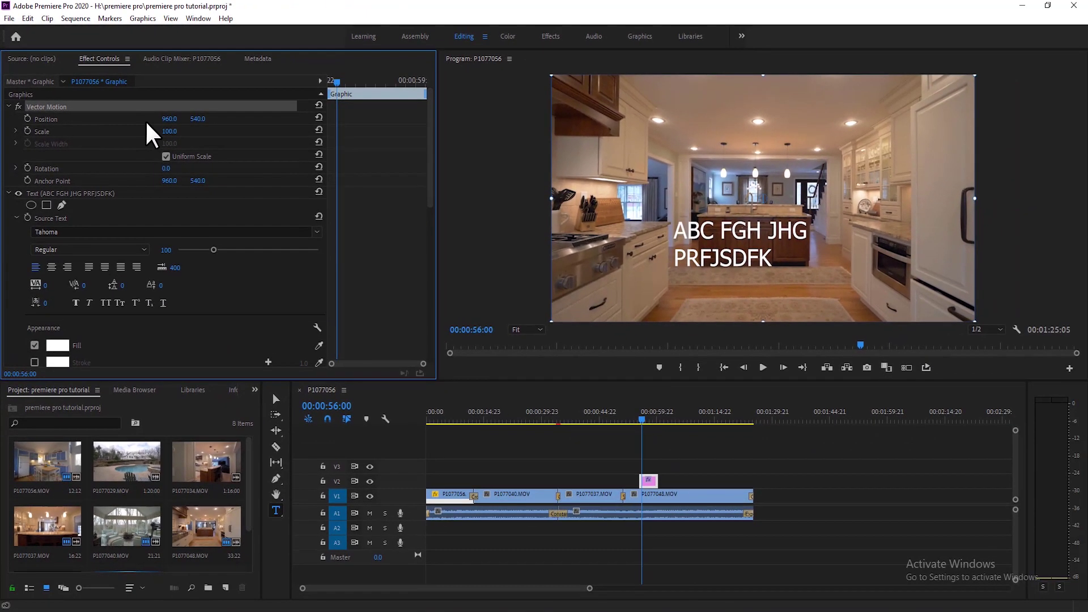
left_click_drag(172, 118, 198, 119)
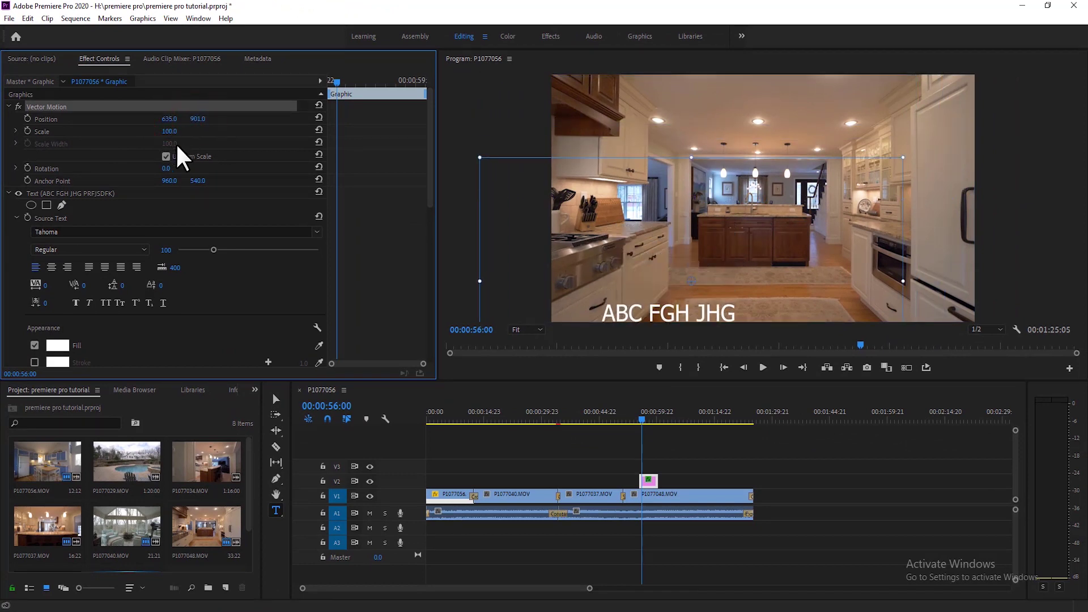
key("ctrl+z")
key("ctrl+z")
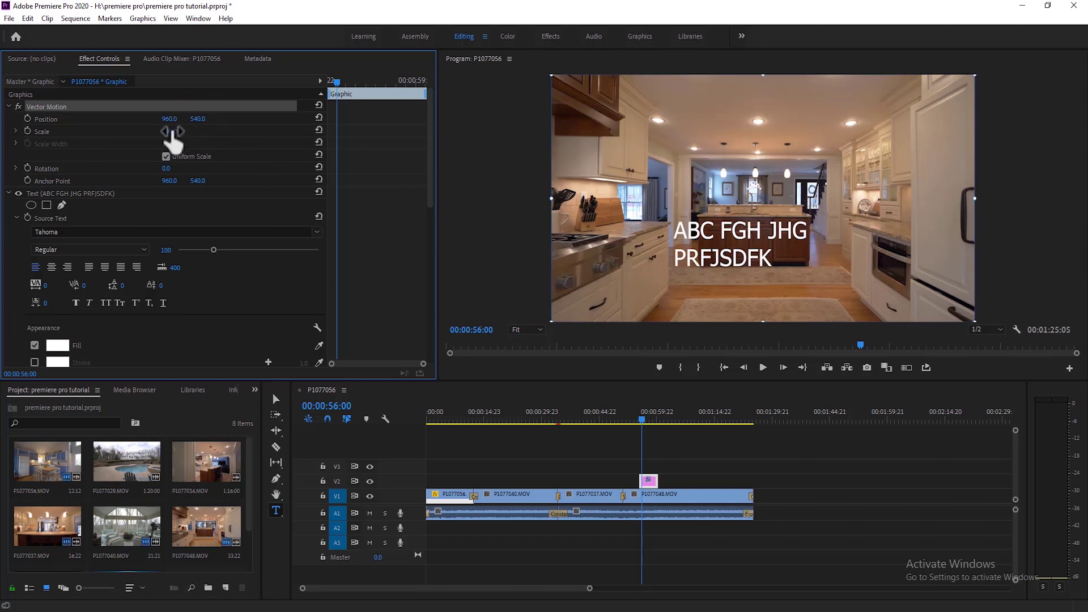
mouse_move(172, 132)
left_mouse_down()
mouse_move(124, 132)
mouse_move(172, 131)
left_mouse_up()
left_click_drag(166, 169, 166, 176)
left_click_drag(174, 164, 201, 179)
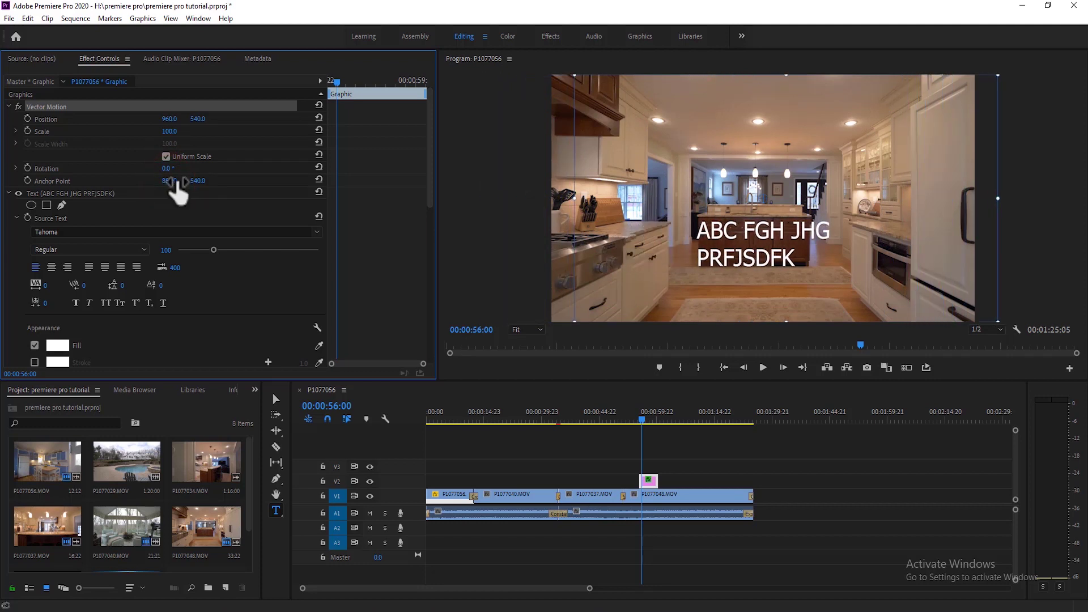
key("ctrl+z")
left_click(647, 479)
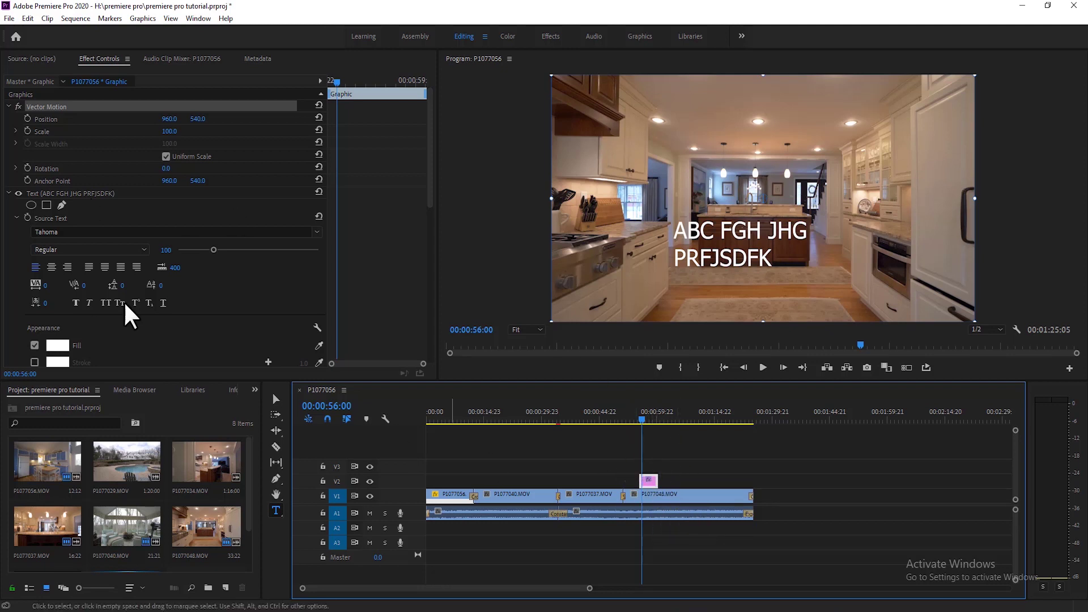
Add a new text layer reading 'REAL ESTATE' in the frame.
left_click(85, 193)
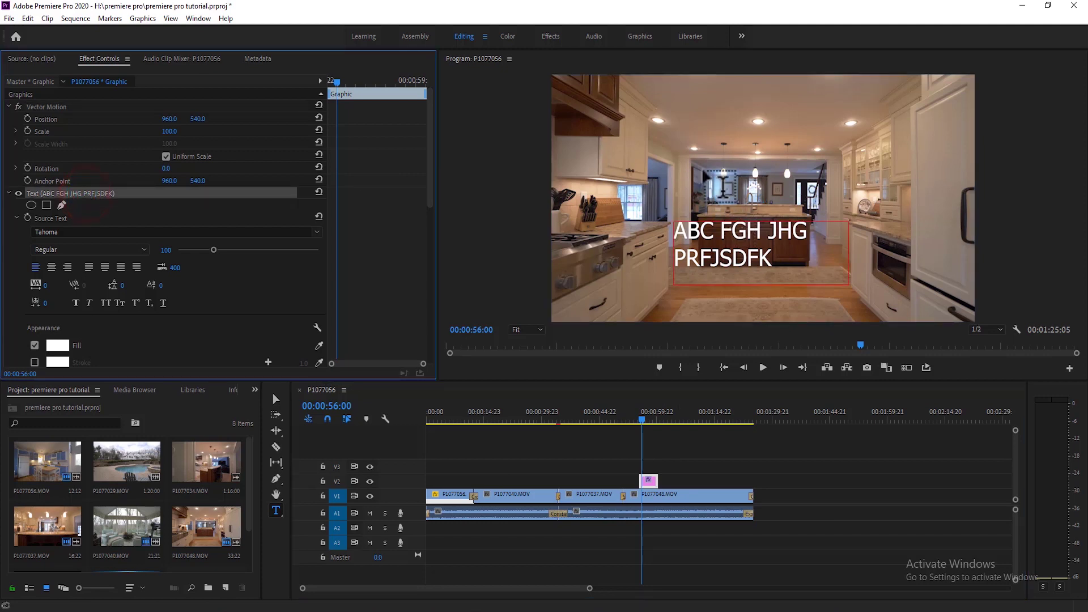
left_click(668, 132)
type("REAL ESTATE")
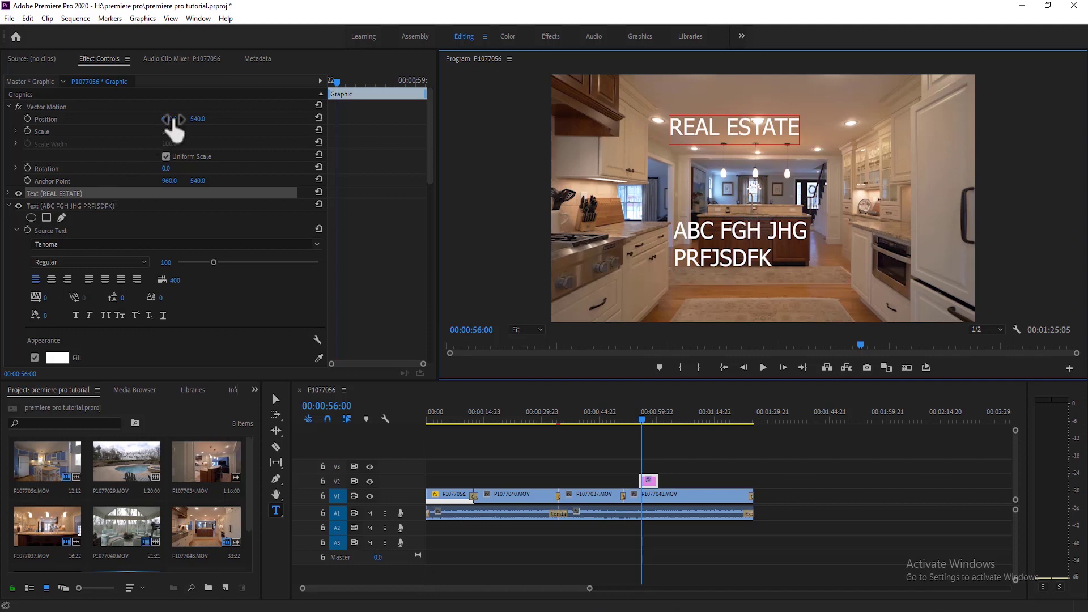
mouse_move(168, 122)
left_mouse_down()
mouse_move(236, 121)
mouse_move(6, 121)
mouse_move(471, 121)
mouse_move(169, 121)
left_mouse_up()
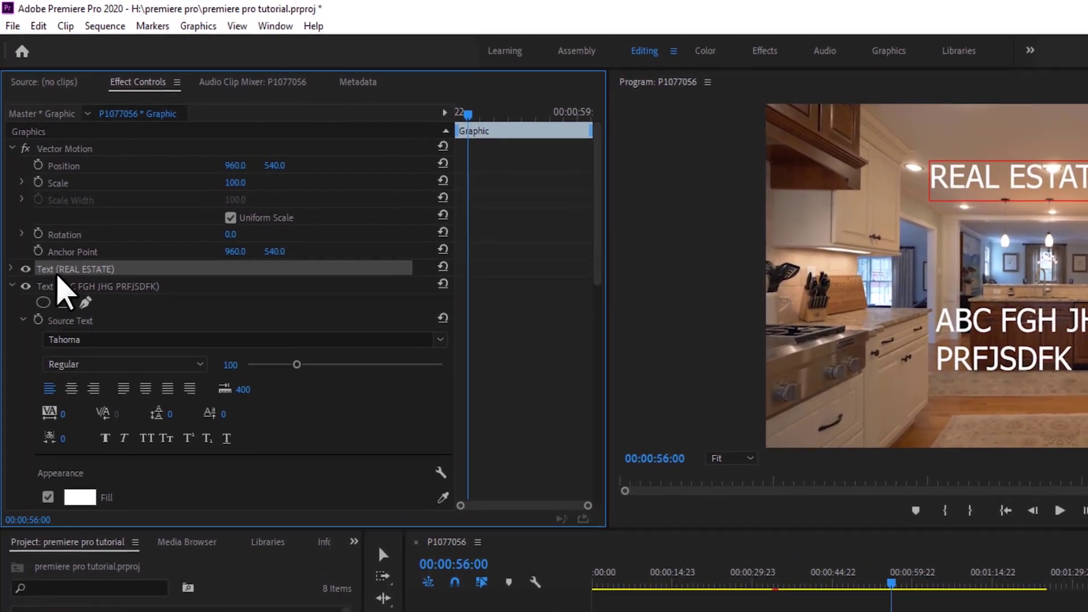
Move the REAL ESTATE layer to about position 962, 382 near the top.
left_click(54, 269)
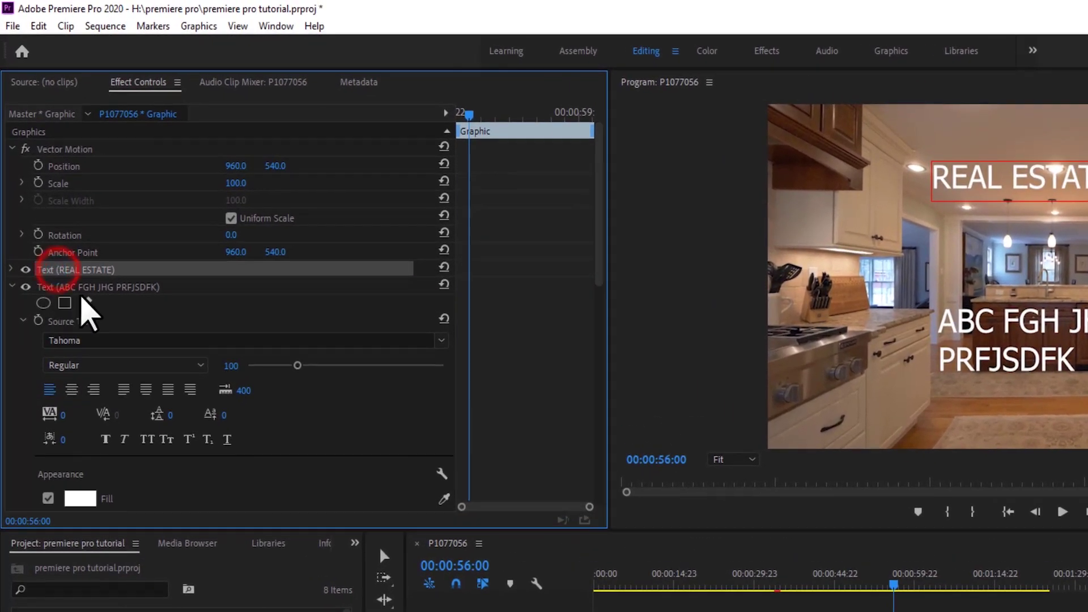
left_click(80, 288)
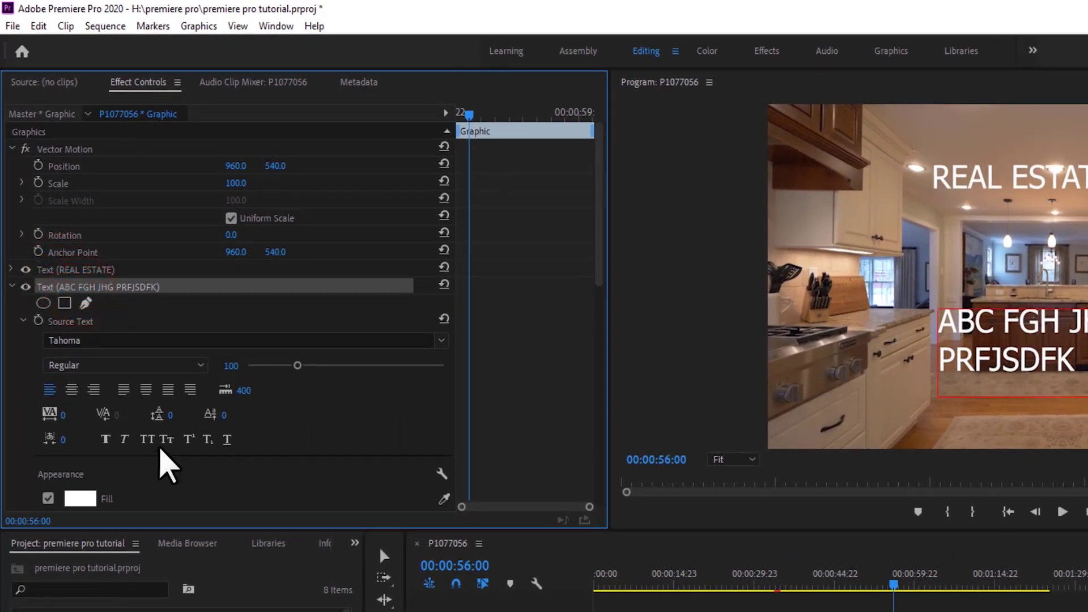
left_click(35, 270)
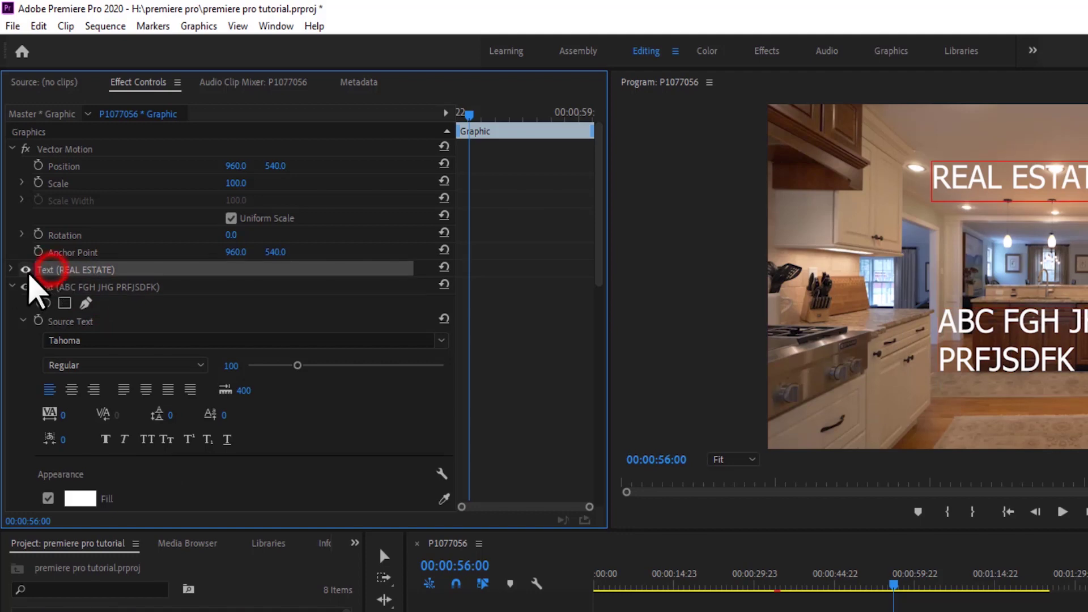
left_click(12, 267)
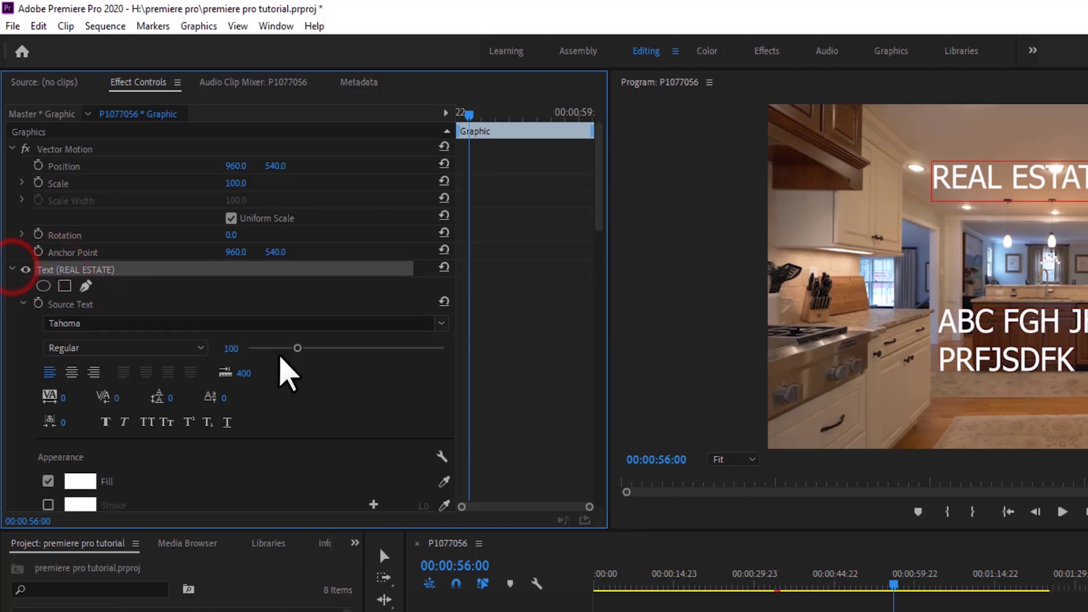
scroll(340, 408, "down", 4)
scroll(320, 393, "down", 2)
left_click_drag(235, 407, 253, 408)
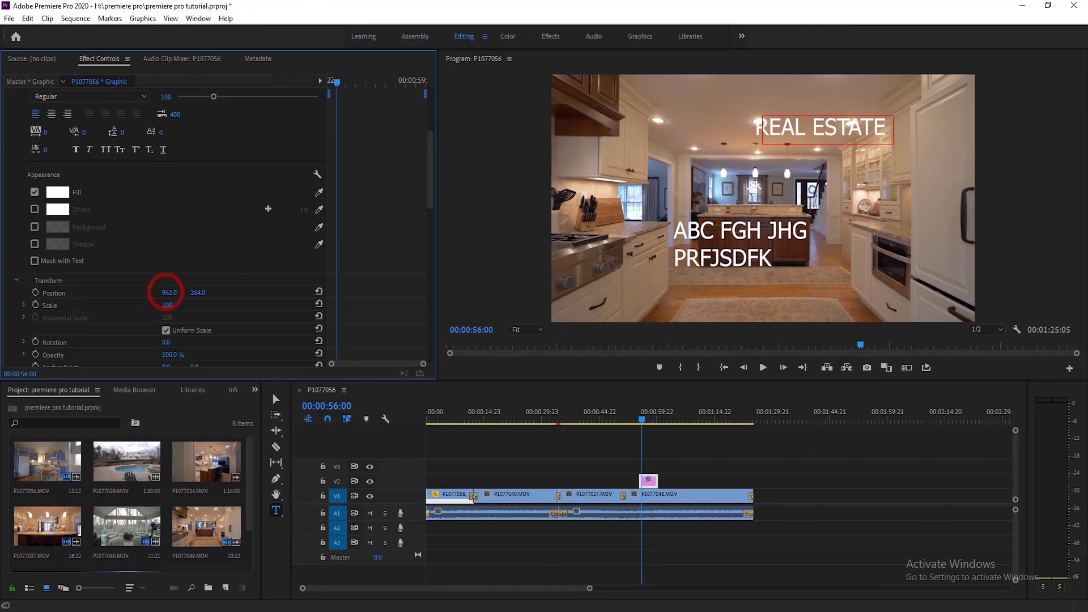
left_click_drag(167, 293, 98, 293)
left_click_drag(202, 291, 226, 292)
scroll(203, 291, "up", 3)
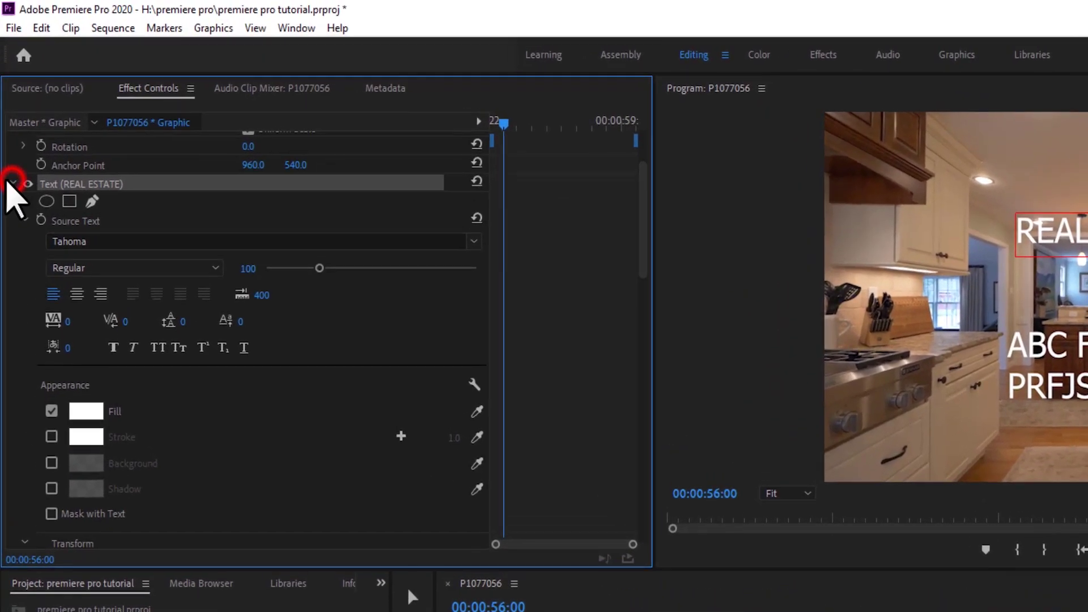
left_click(8, 121)
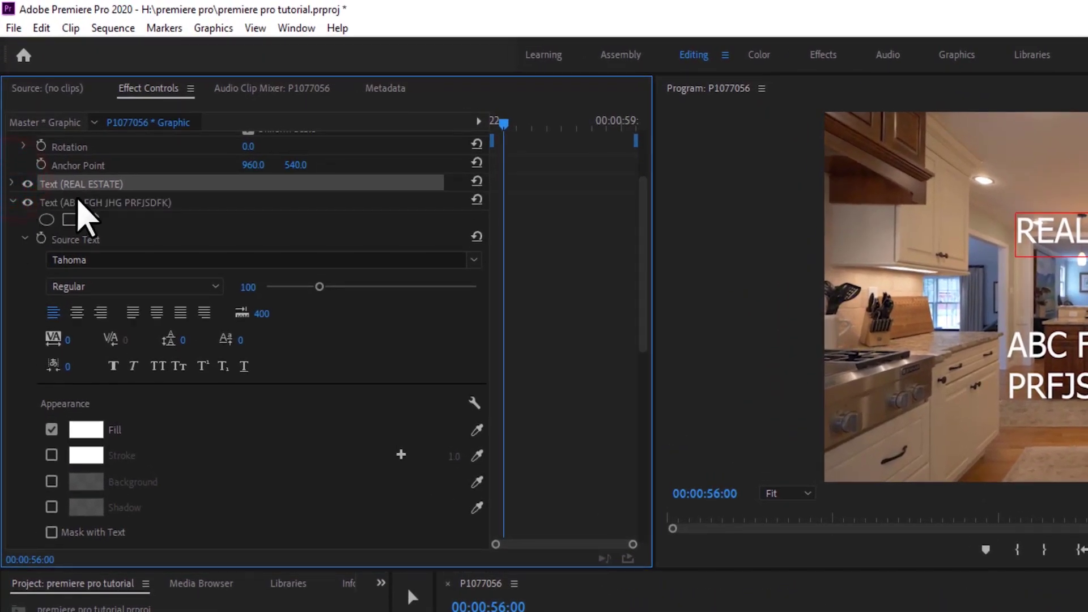
Scale the lower ABC text up to 116, then reselect the REAL ESTATE text.
left_click(40, 201)
scroll(283, 403, "down", 5)
scroll(284, 390, "up", 1)
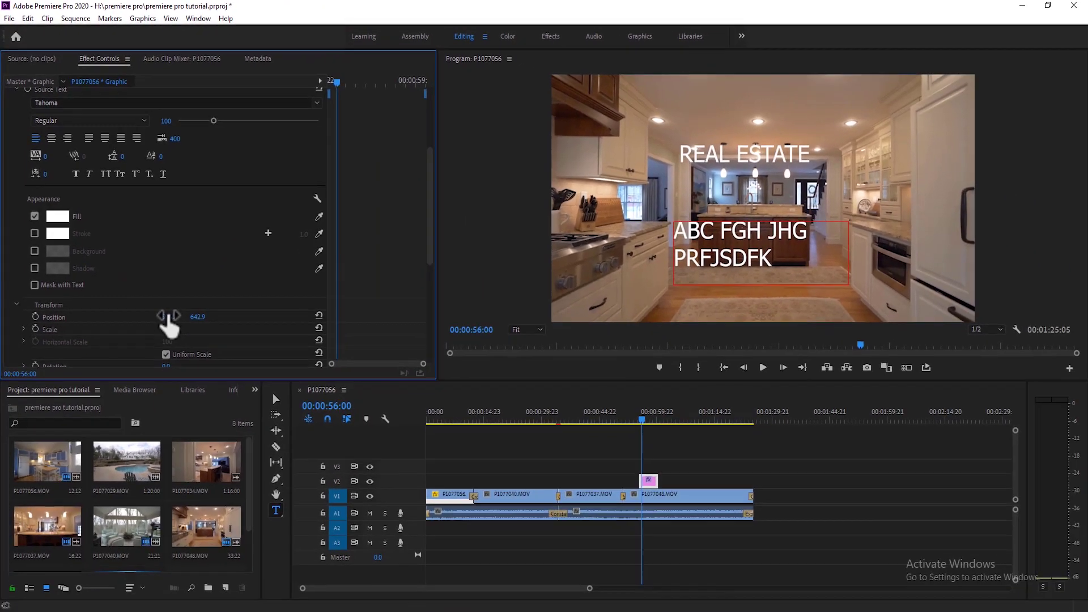
left_click_drag(166, 318, 204, 318)
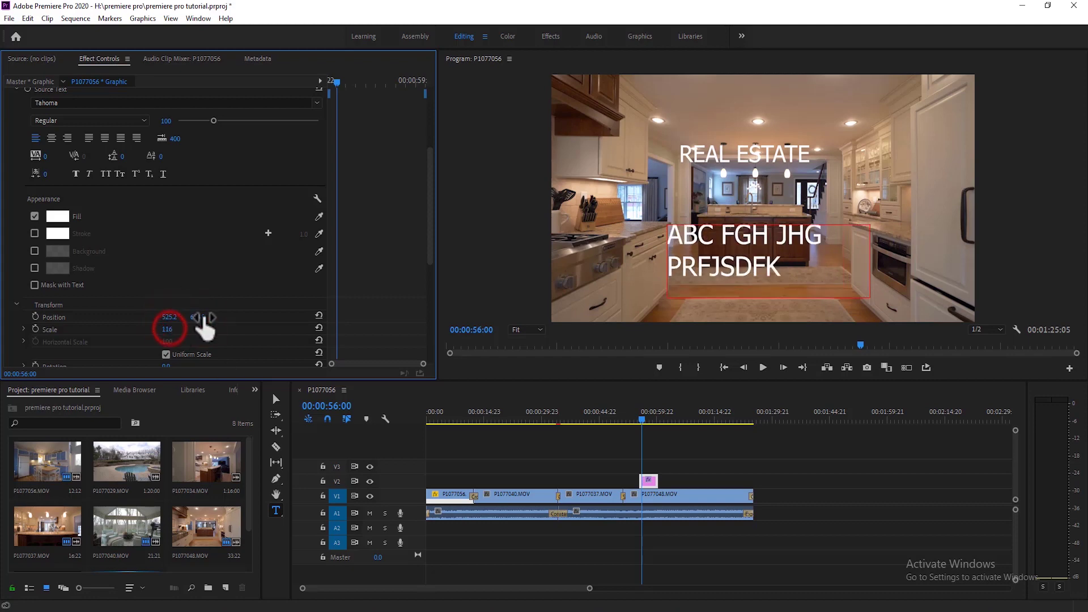
scroll(142, 227, "up", 5)
left_click(108, 194)
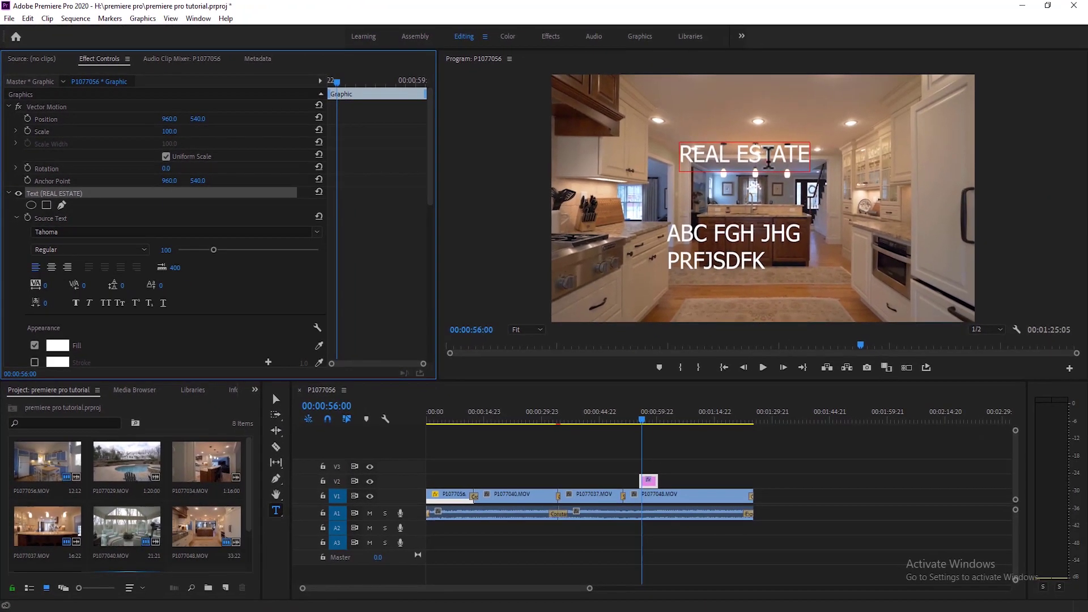
left_click(767, 159)
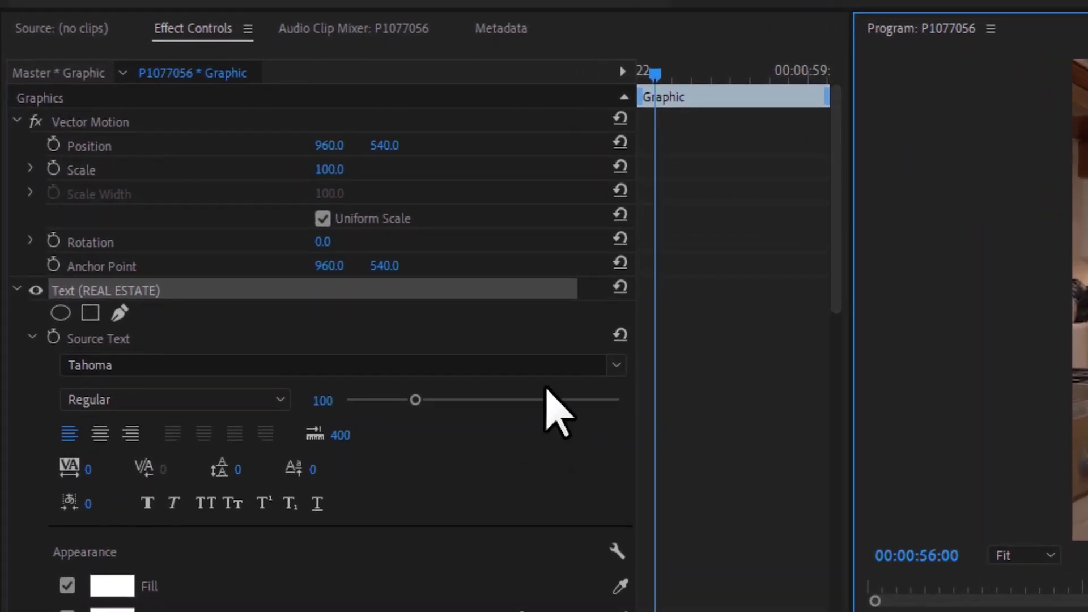
left_click(616, 366)
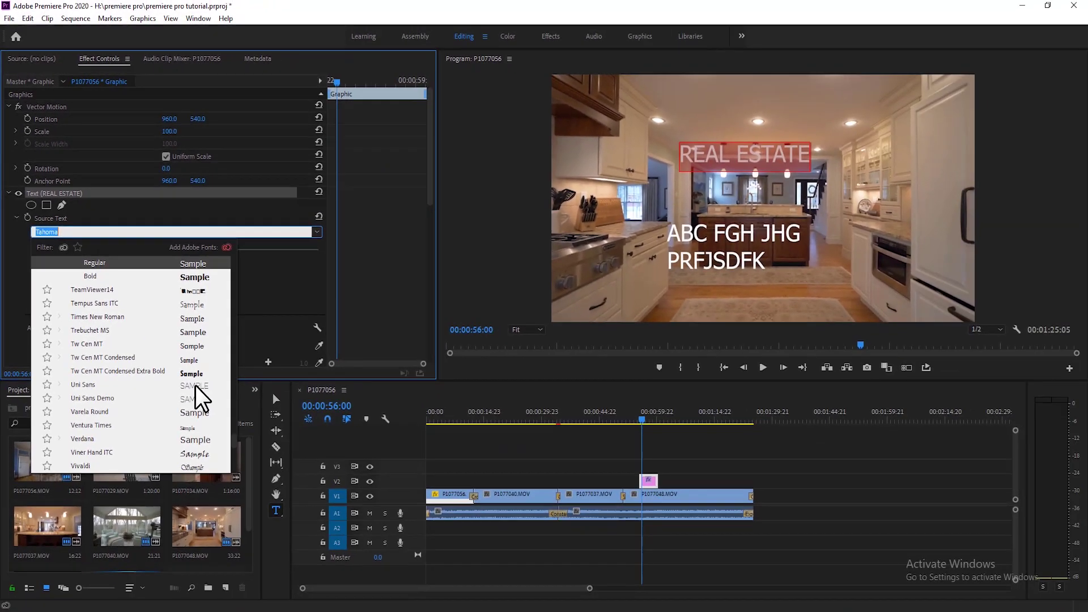
Change the REAL ESTATE font in Source Text to Stencil, Regular style, size 100.
scroll(192, 359, "down", 10)
scroll(193, 360, "up", 13)
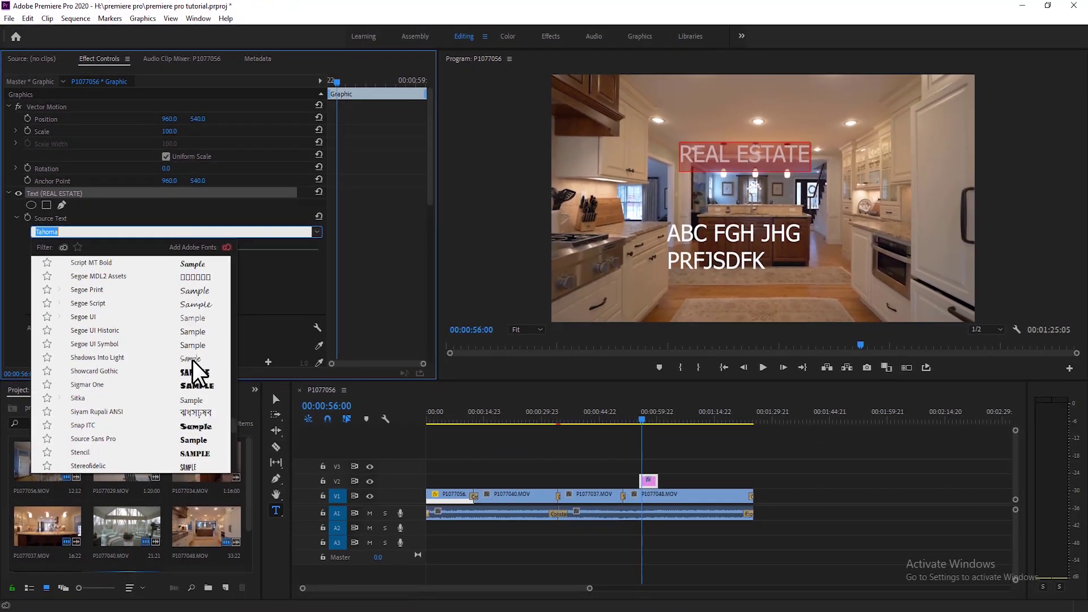
scroll(193, 359, "up", 4)
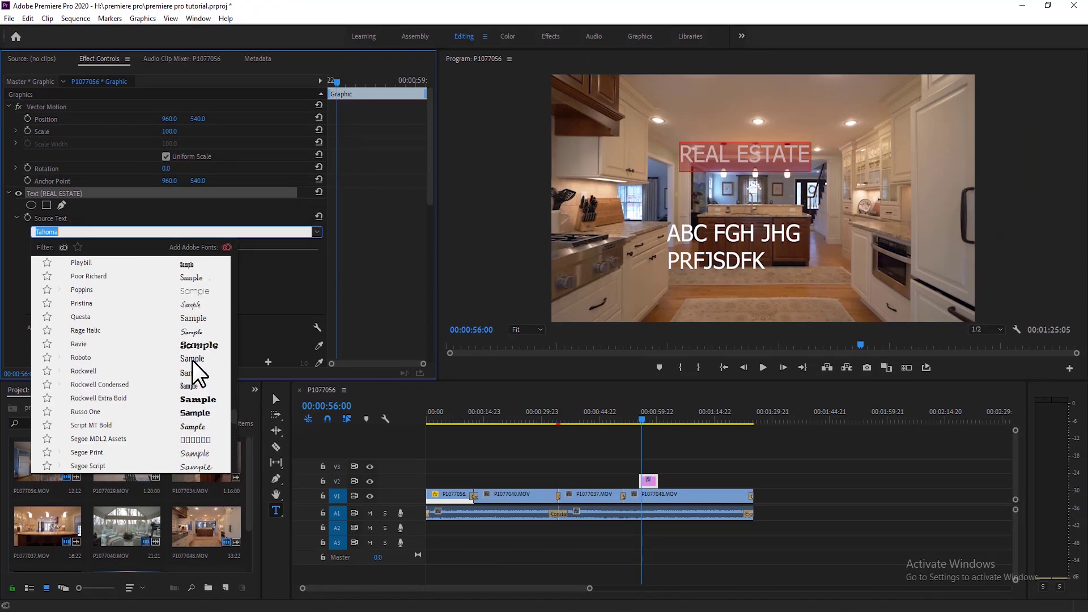
scroll(192, 360, "down", 5)
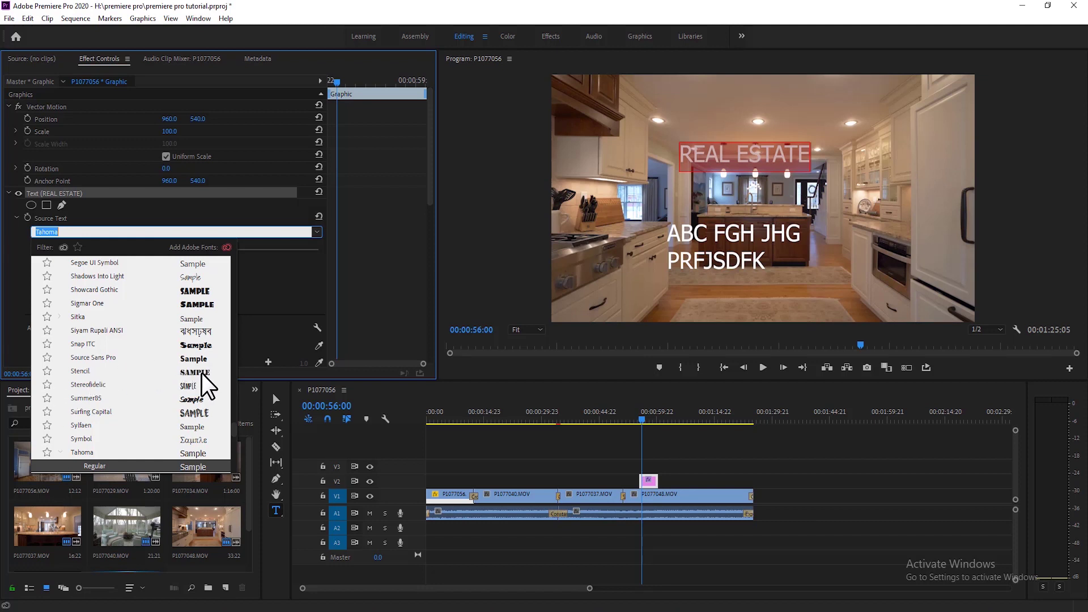
left_click(202, 371)
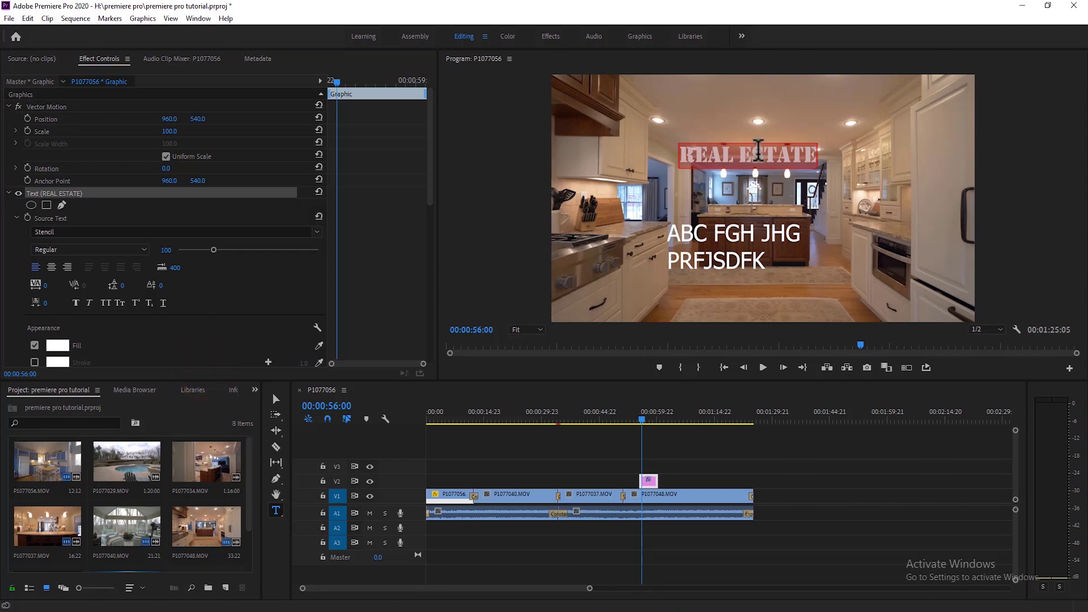
left_click(134, 250)
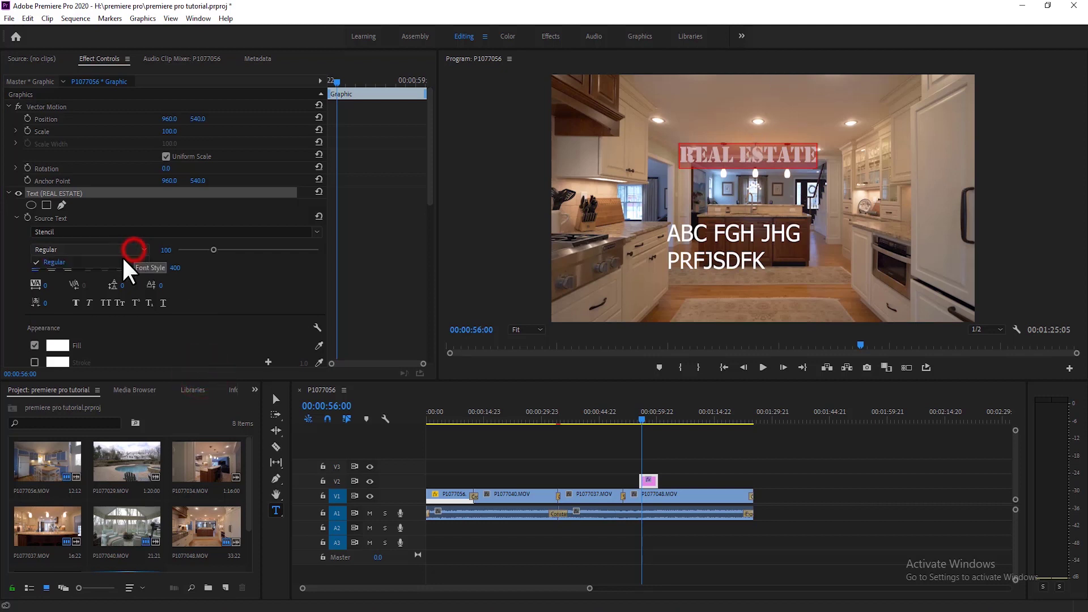
left_click(130, 253)
left_click(311, 232)
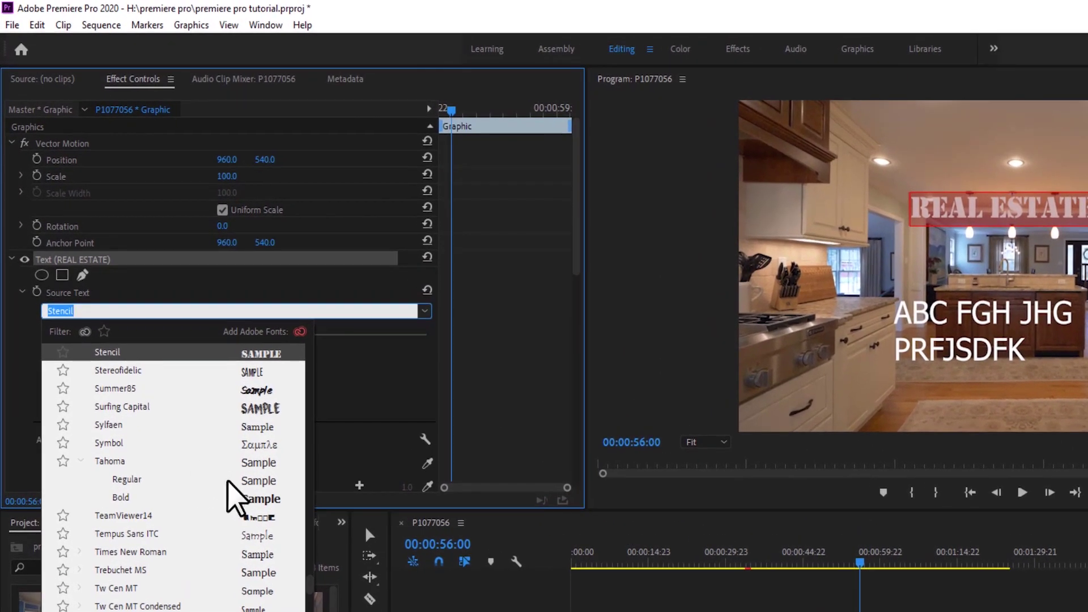
left_click(231, 480)
left_click(121, 336)
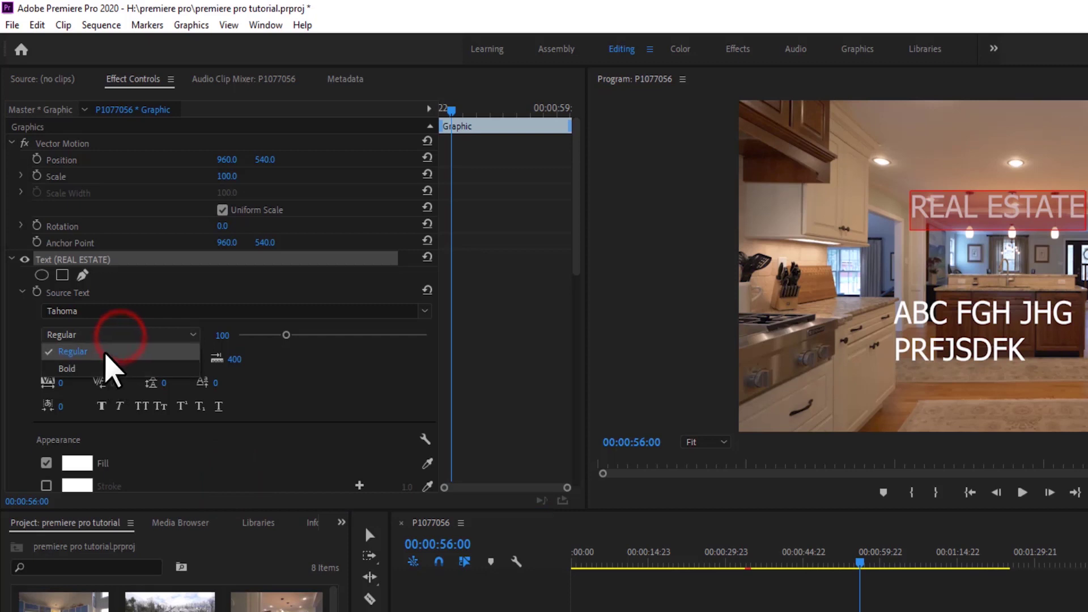
left_click(378, 361)
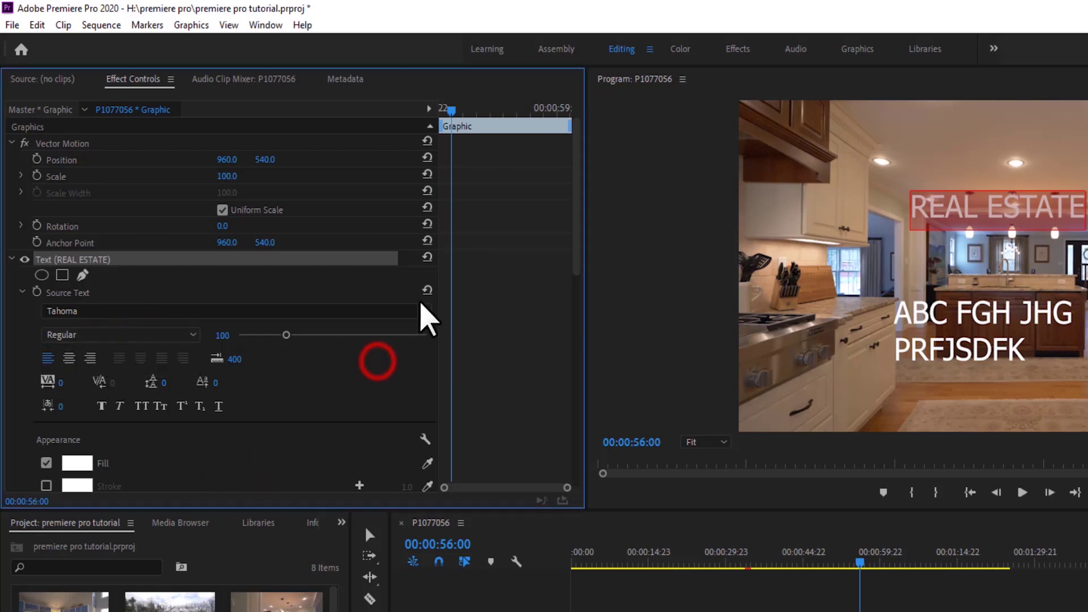
scroll(420, 316, "up", 3)
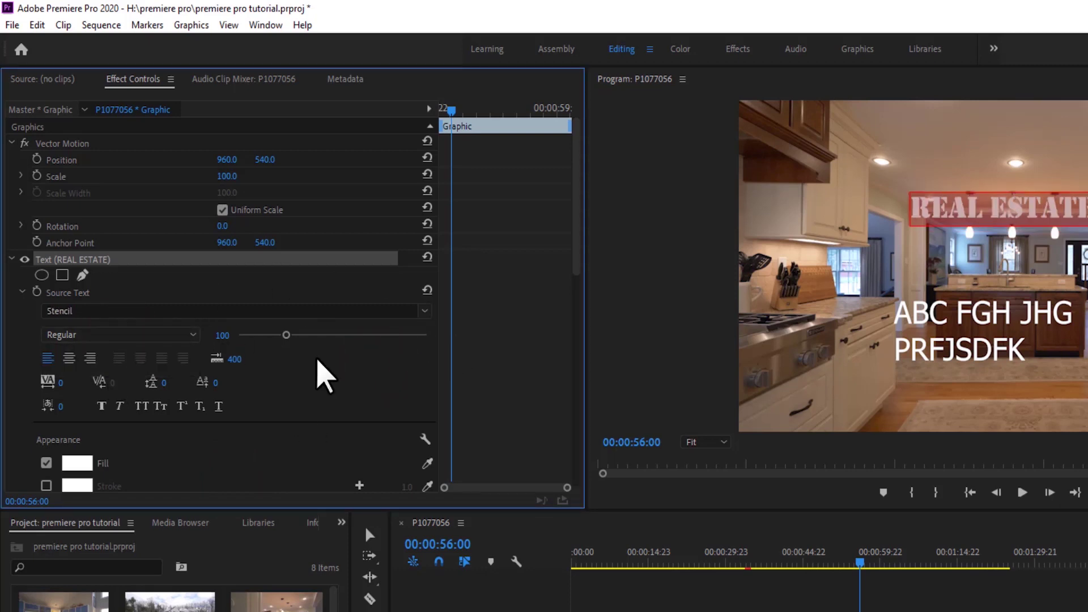
left_click_drag(286, 335, 329, 330)
left_click_drag(254, 262, 238, 259)
scroll(204, 329, "down", 5)
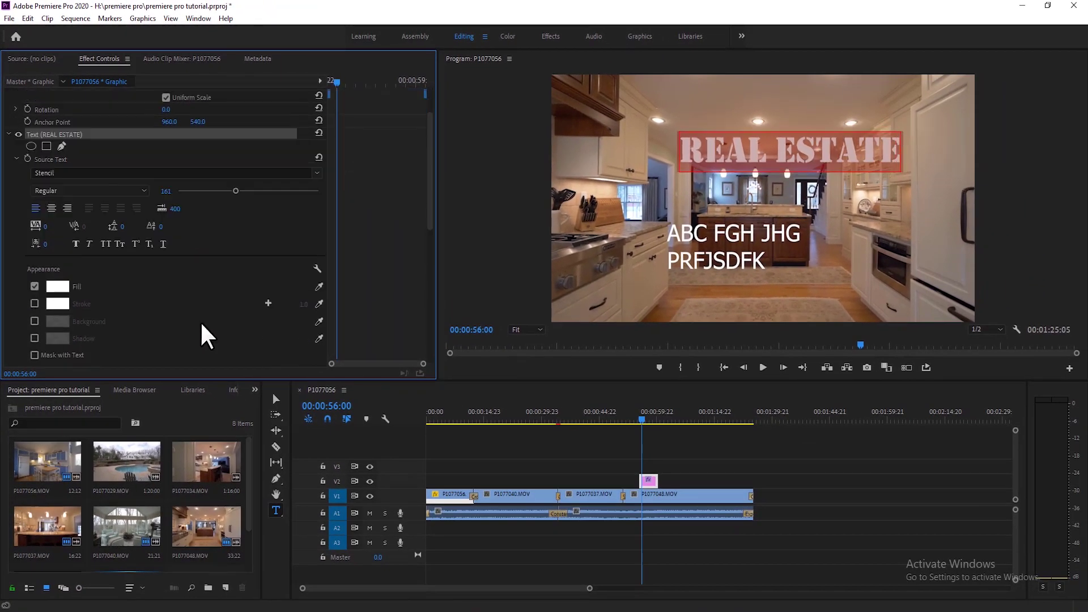
left_click_drag(165, 328, 201, 327)
scroll(254, 267, "up", 3)
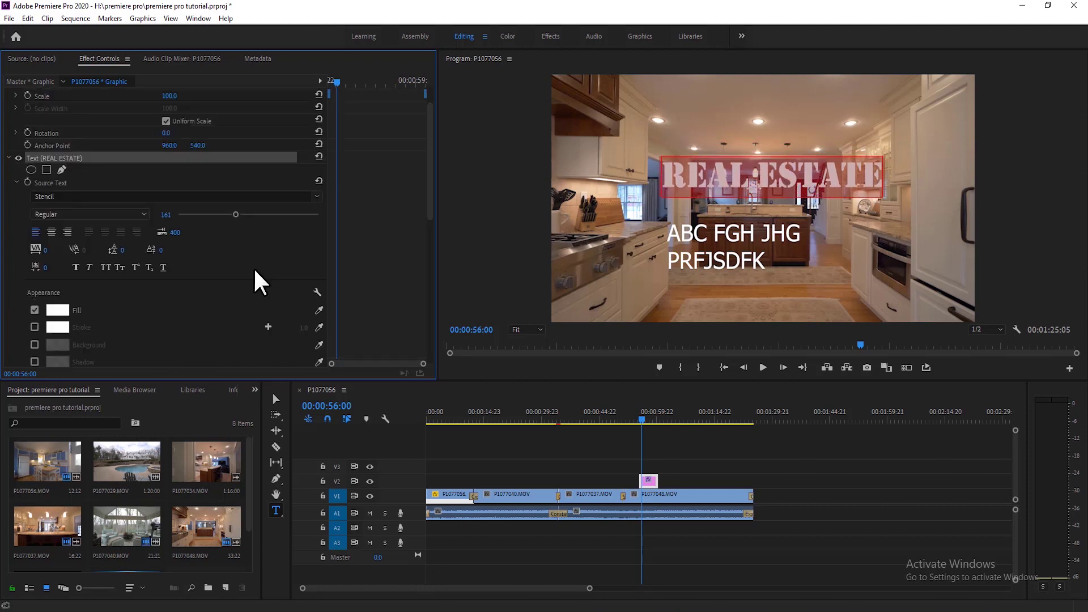
left_click(49, 231)
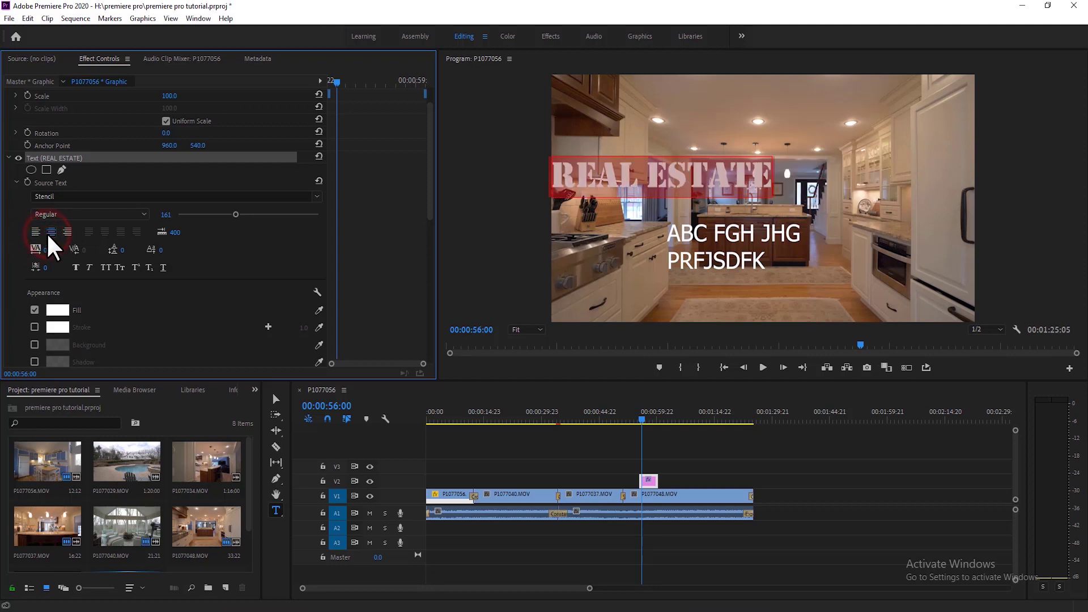
left_click(34, 232)
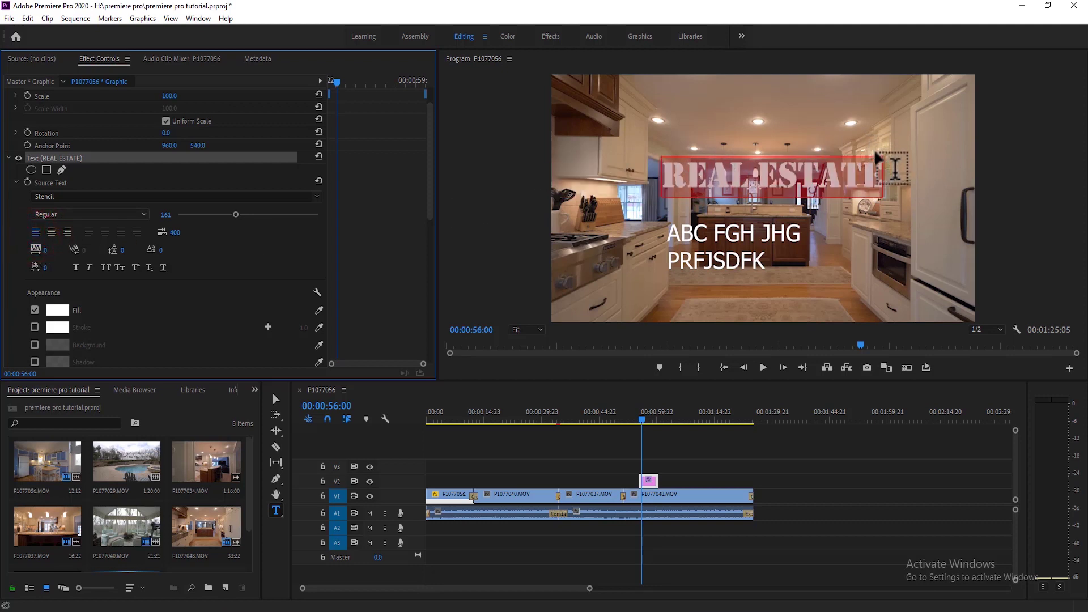
left_click(882, 171)
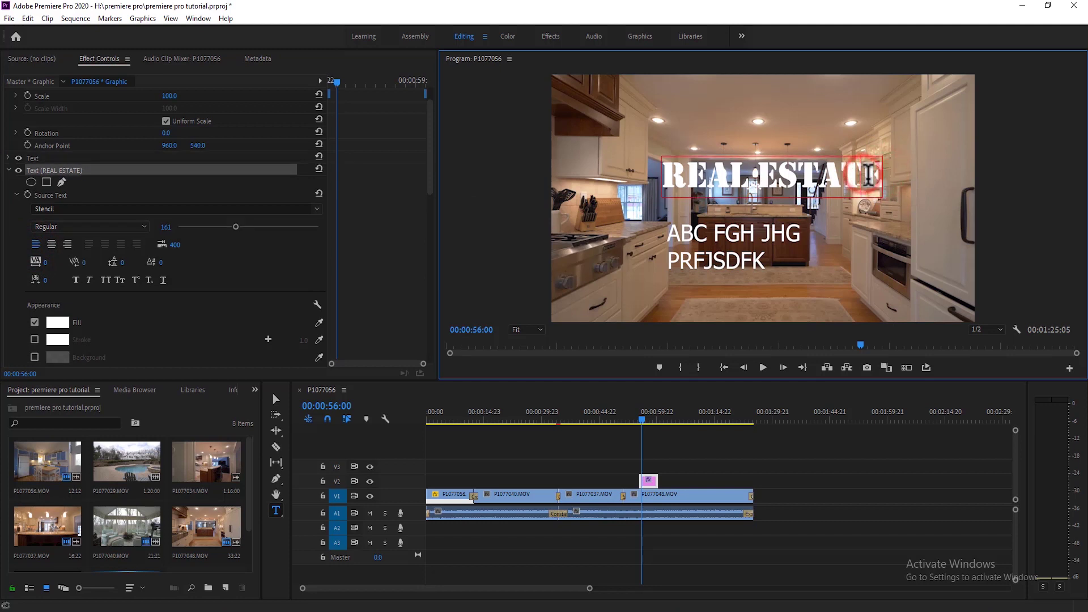
left_click(870, 175)
type("DFSSD")
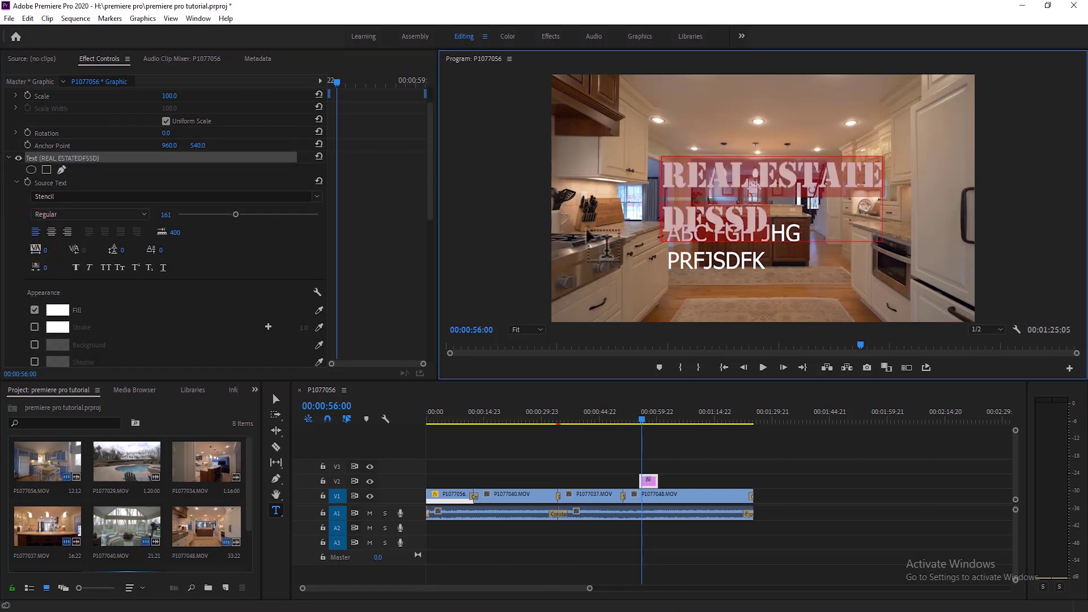
left_click(51, 233)
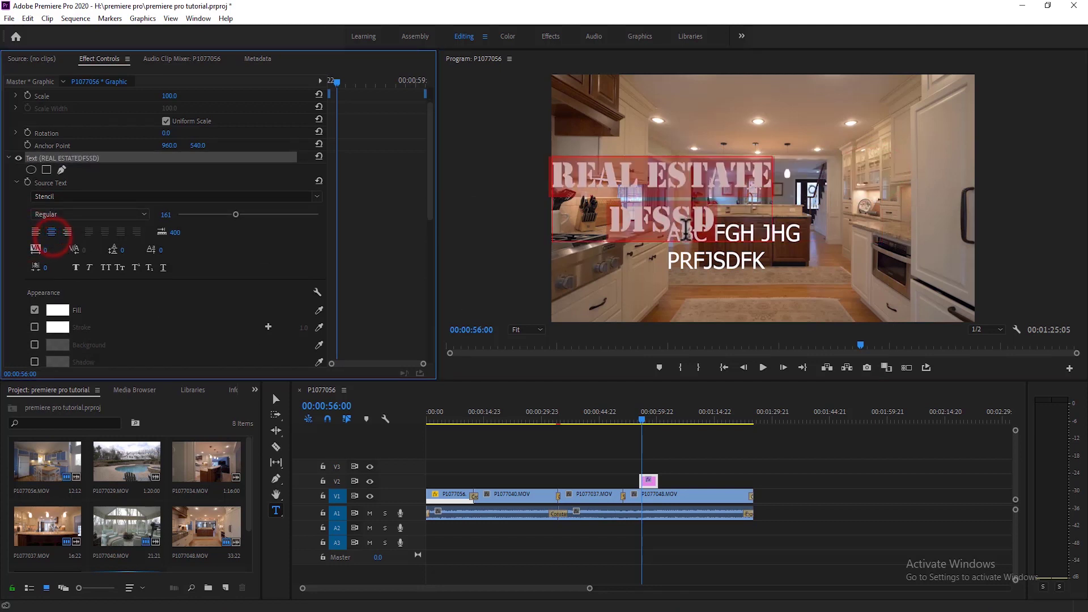
key("ctrl+z")
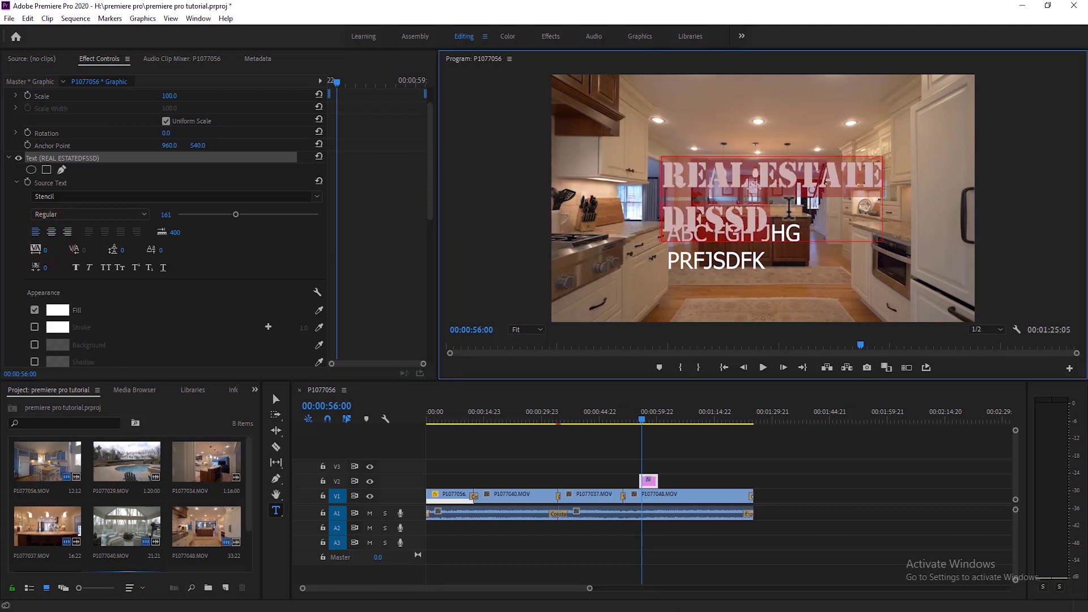
left_click(67, 231)
scroll(176, 318, "down", 2)
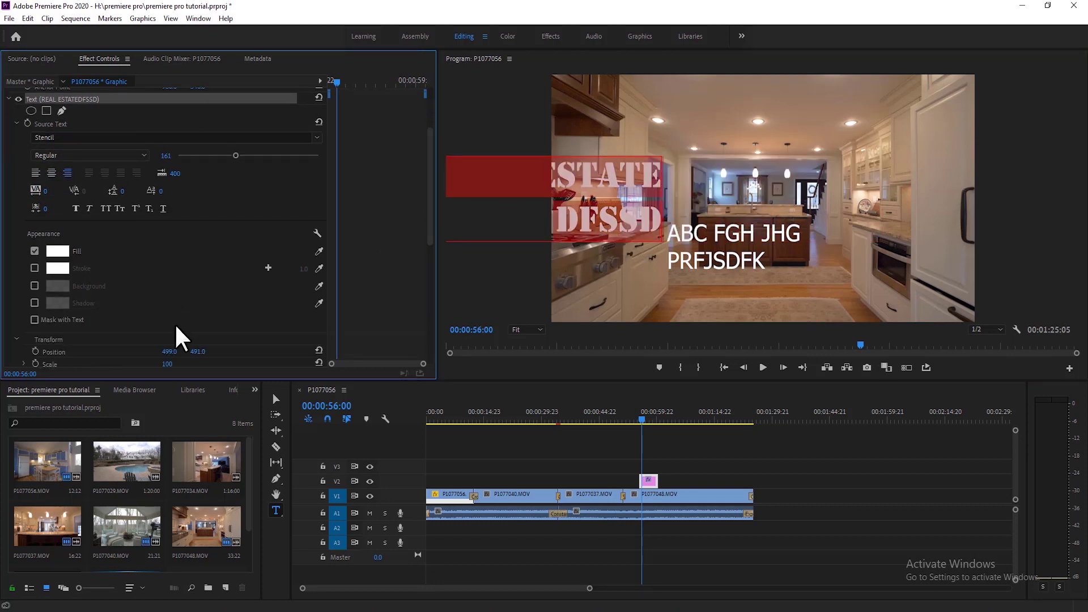
left_click(163, 347)
key("ctrl+z")
key("ctrl+z")
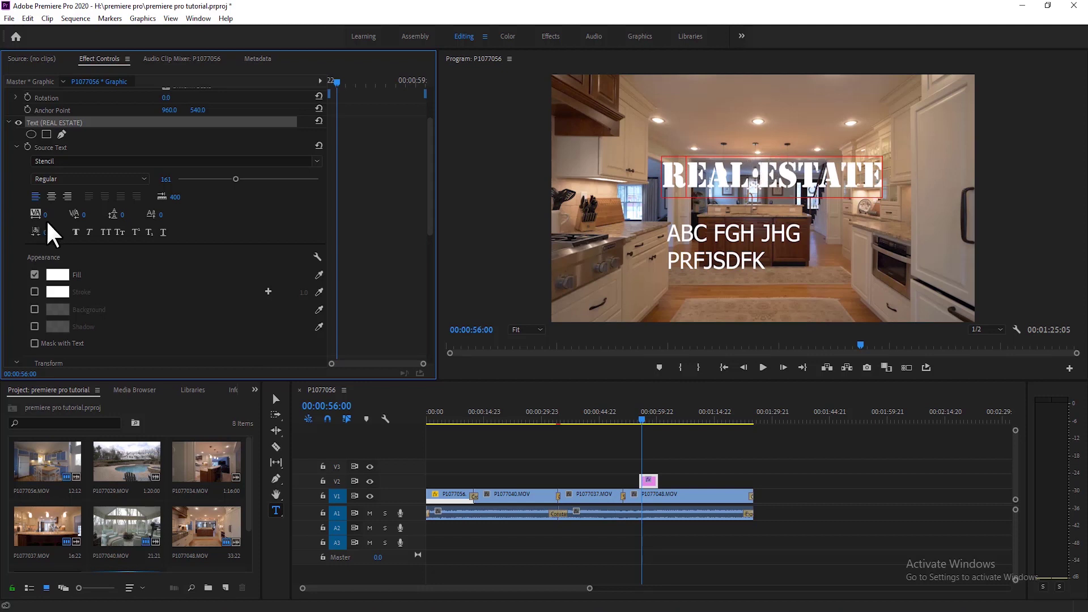
Widen the REAL ESTATE letter spacing to tracking 28, leaving kerning at 0.
left_click_drag(45, 216, 100, 216)
left_click(758, 170)
left_click_drag(47, 216, 57, 216)
left_click(780, 181)
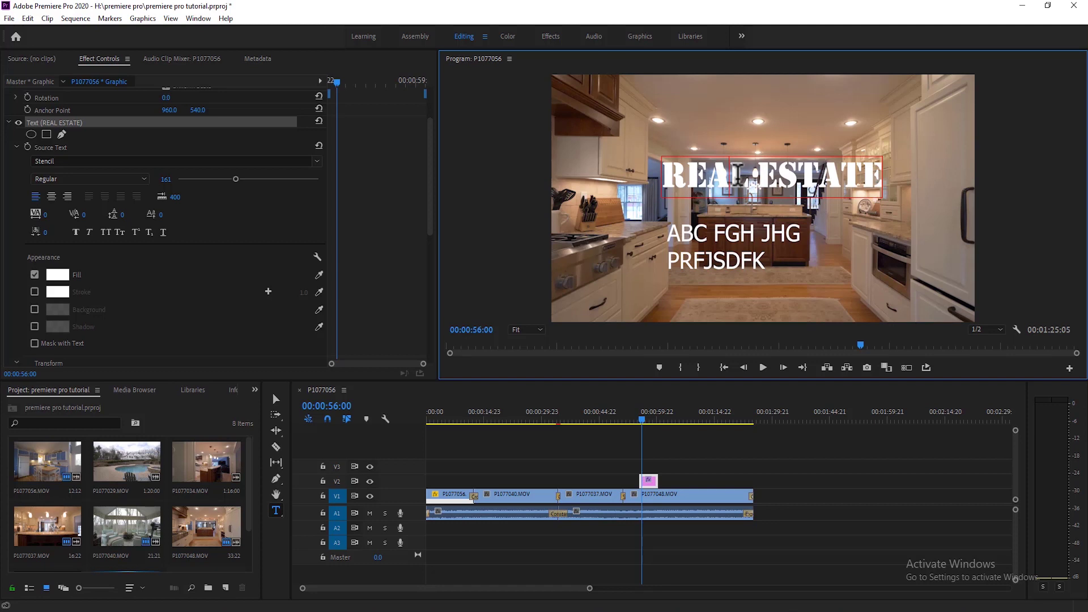
triple_click(737, 176)
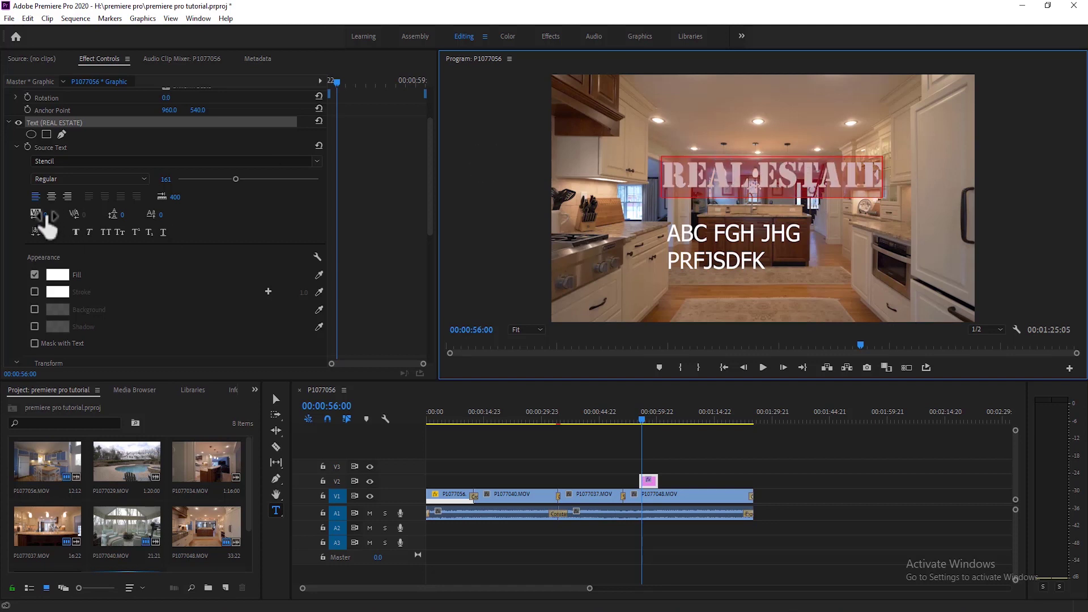
left_click_drag(45, 215, 71, 219)
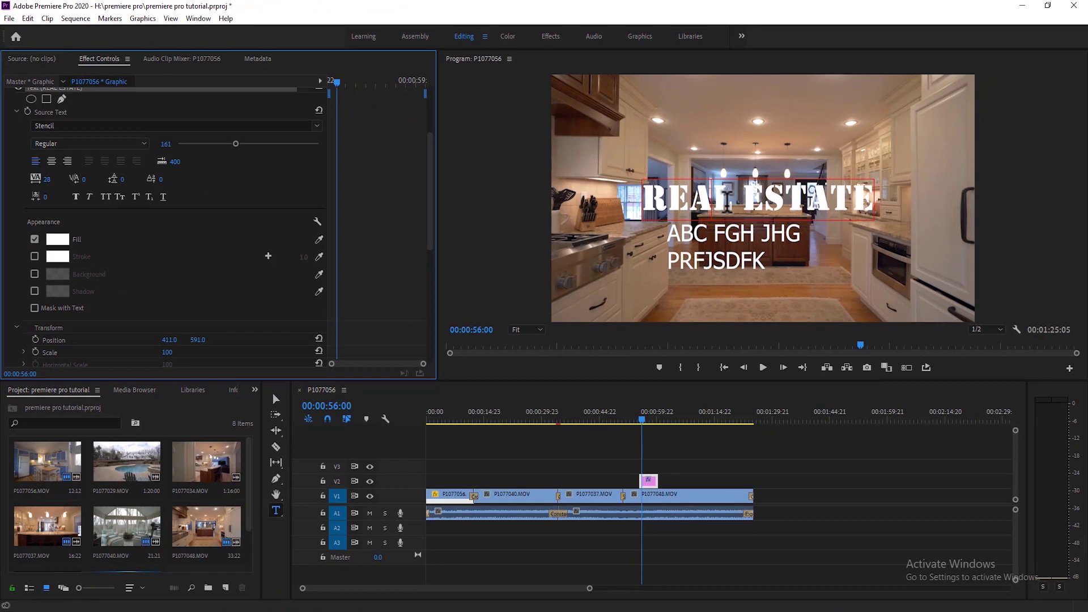
left_click(735, 194)
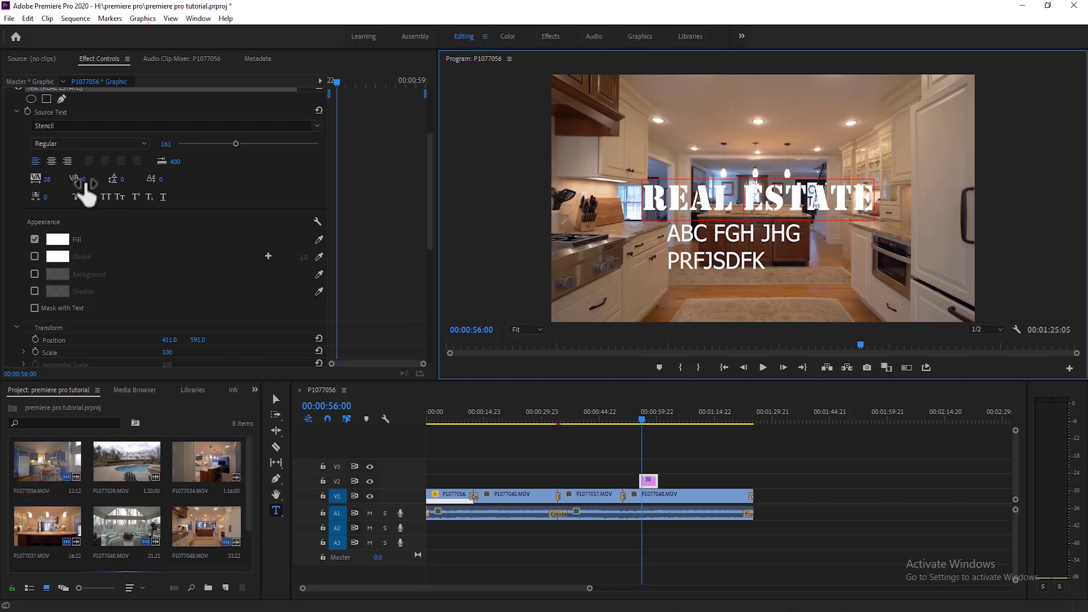
mouse_move(84, 183)
left_mouse_down()
mouse_move(104, 183)
mouse_move(68, 179)
mouse_move(94, 179)
left_mouse_up()
scroll(130, 172, "down", 2)
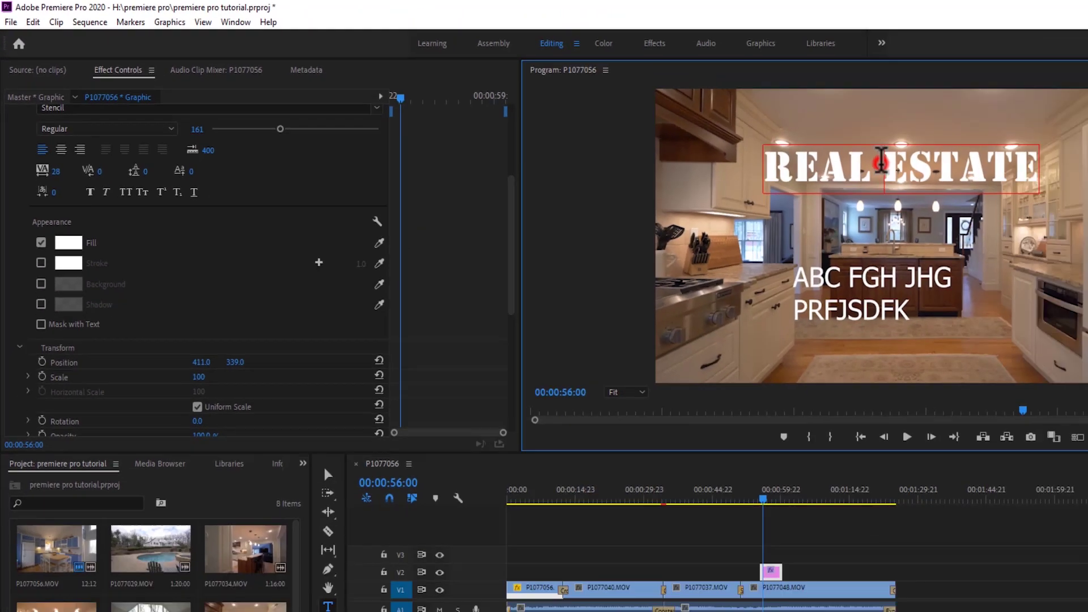
Break the title into REAL and ESTATE lines with leading -32 and baseline shift 0.
left_click(742, 134)
key("Return")
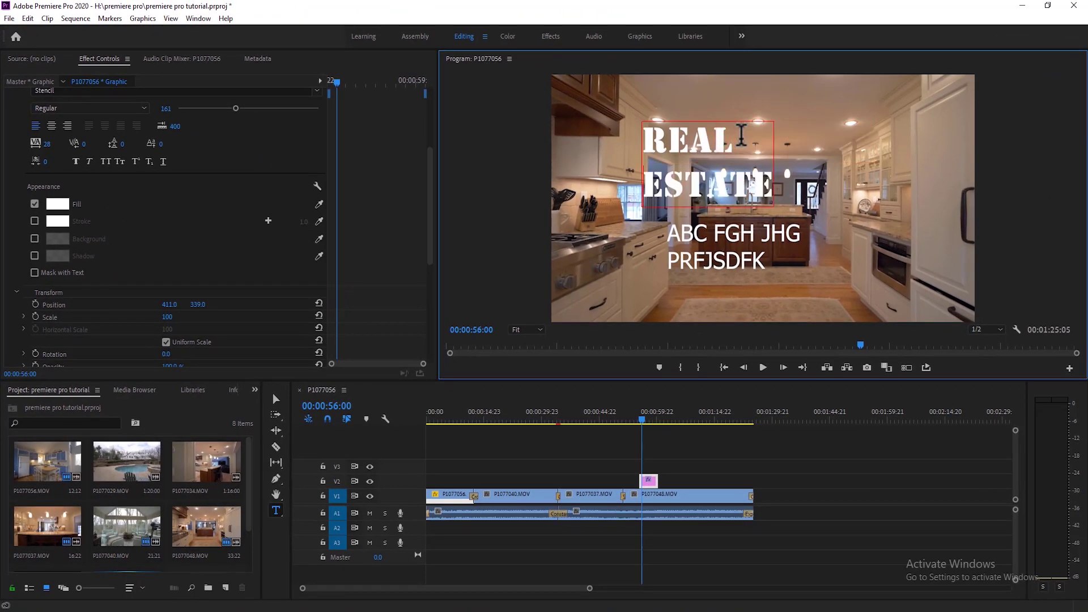
key("ctrl+a")
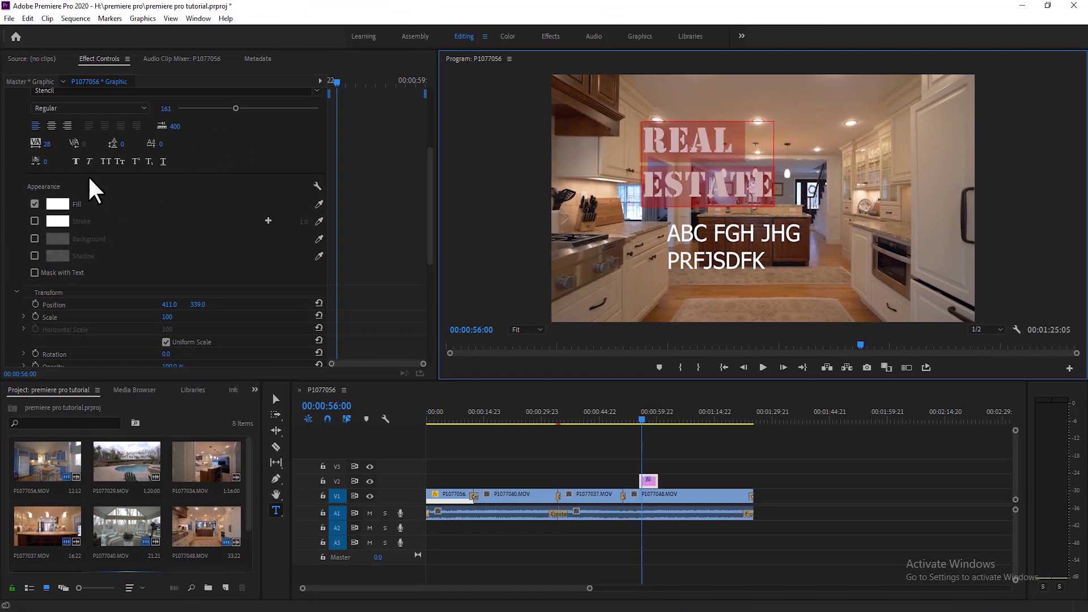
left_click_drag(123, 142, 191, 149)
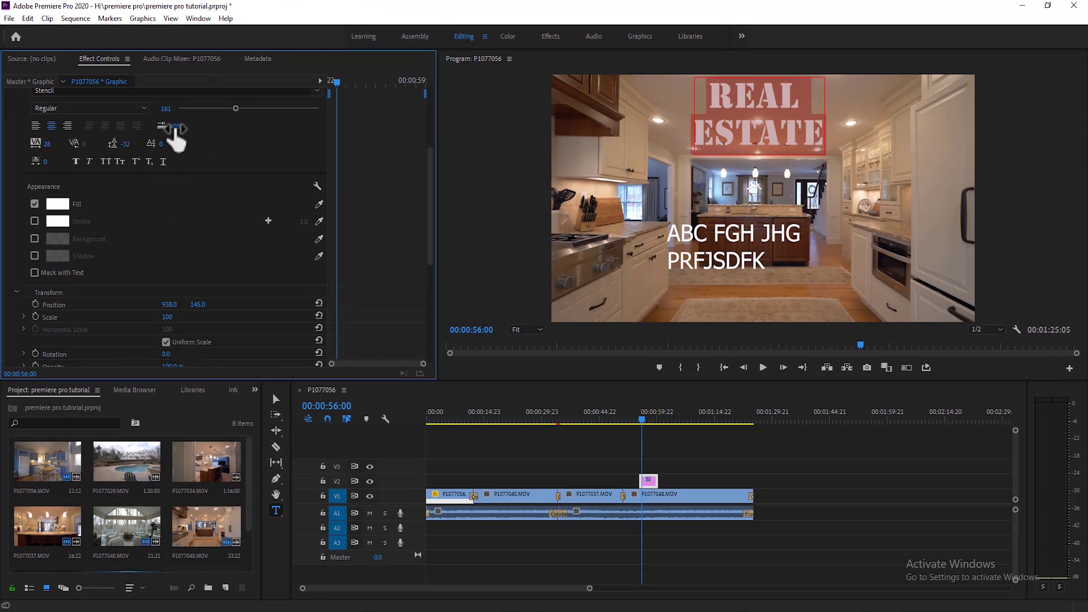
left_click_drag(161, 144, 133, 143)
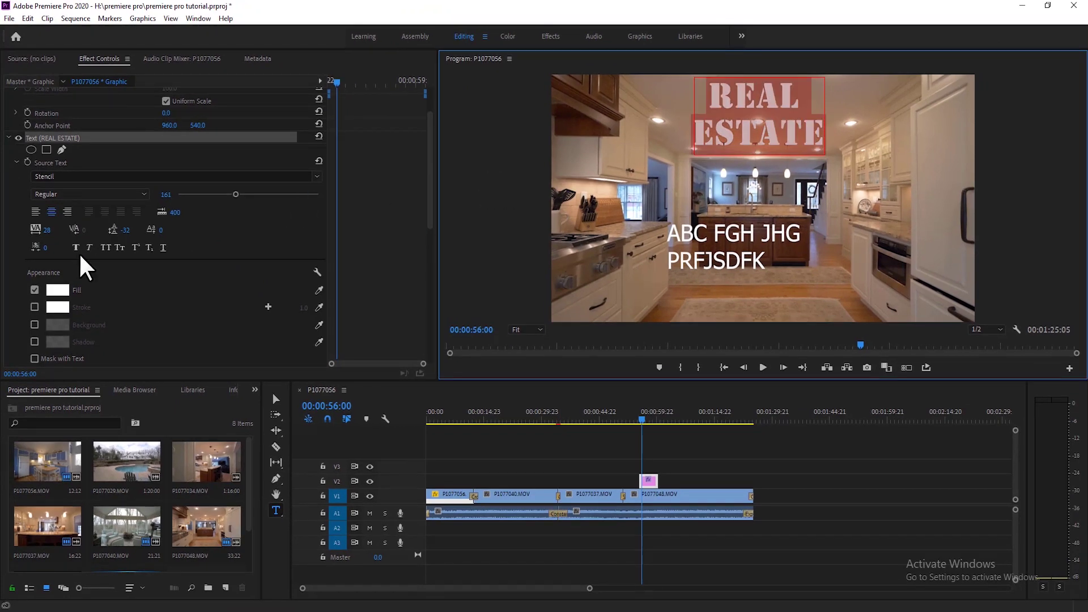
left_click_drag(46, 249, 90, 267)
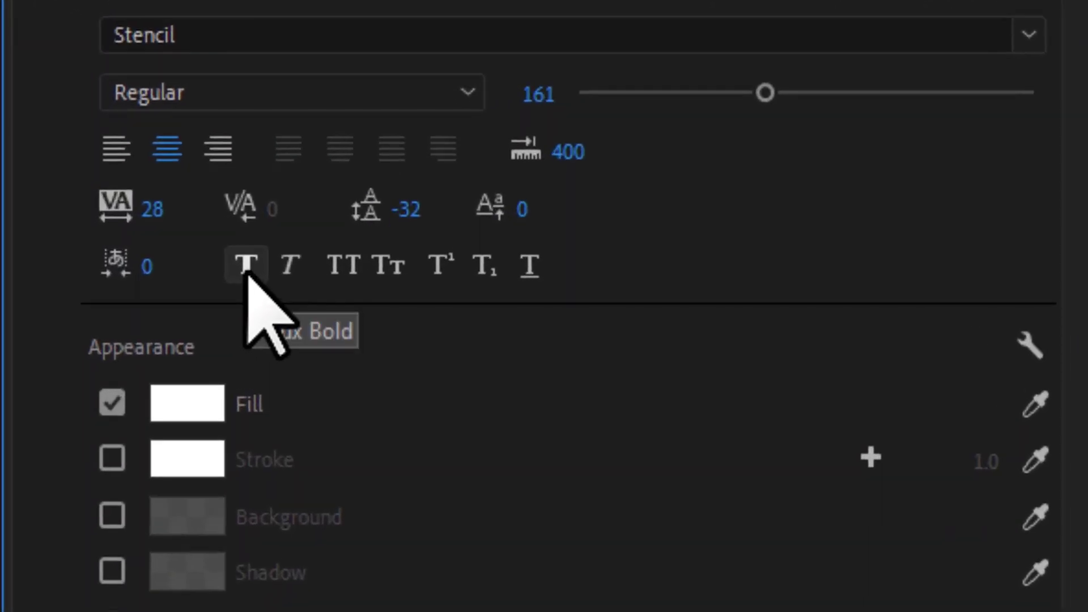
Make REAL ESTATE faux bold italic and retype the lower line as capitalised, underlined 'ASD SDCSDCDC'.
left_click(248, 271)
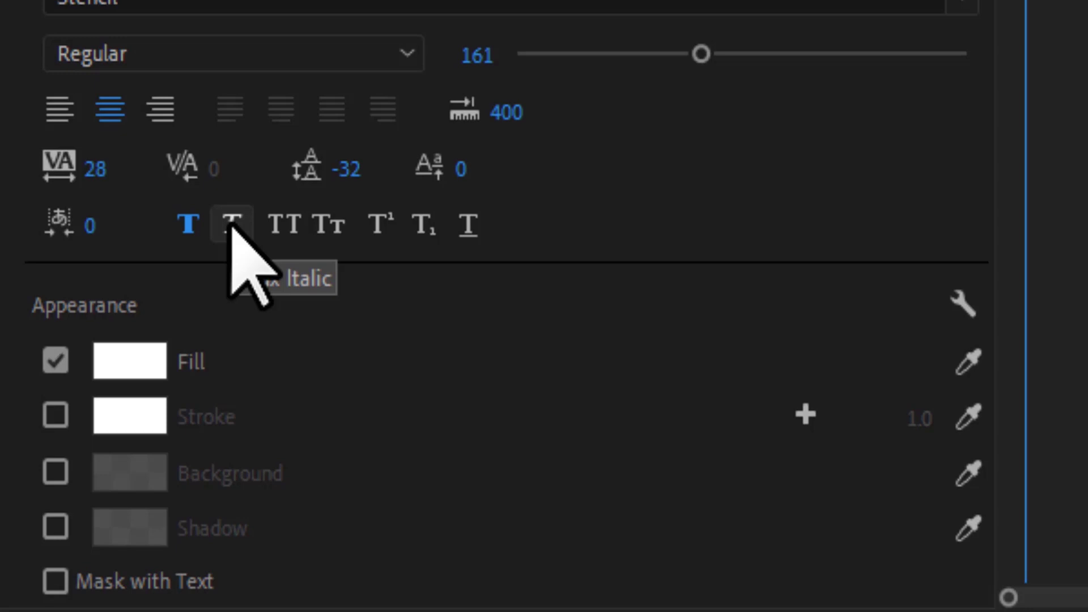
left_click(233, 226)
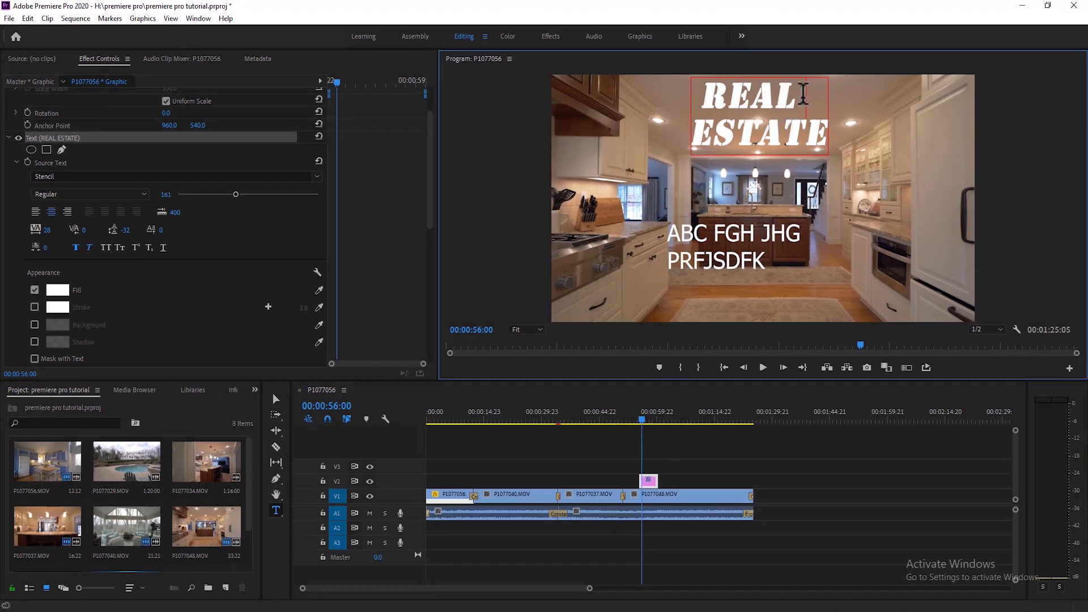
triple_click(737, 247)
type("asd sdcsdcdc")
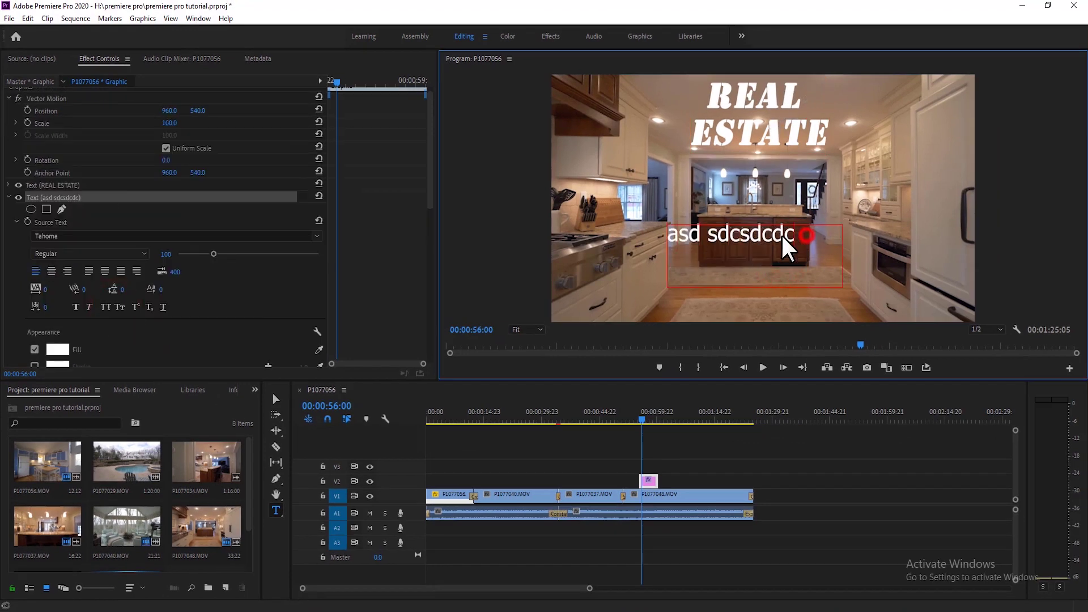
left_click_drag(783, 236, 646, 234)
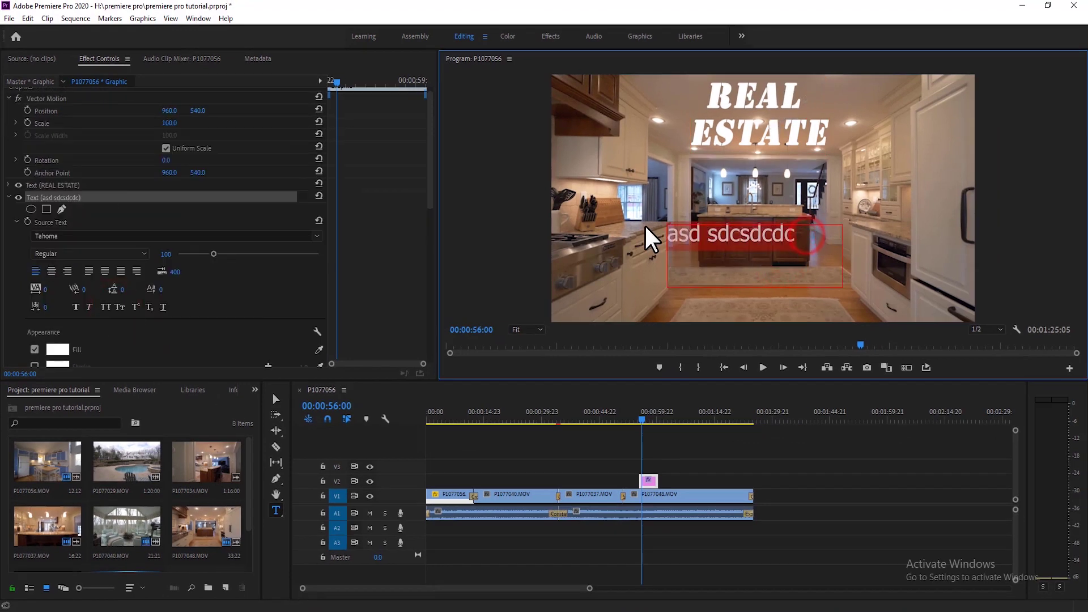
left_click(99, 306)
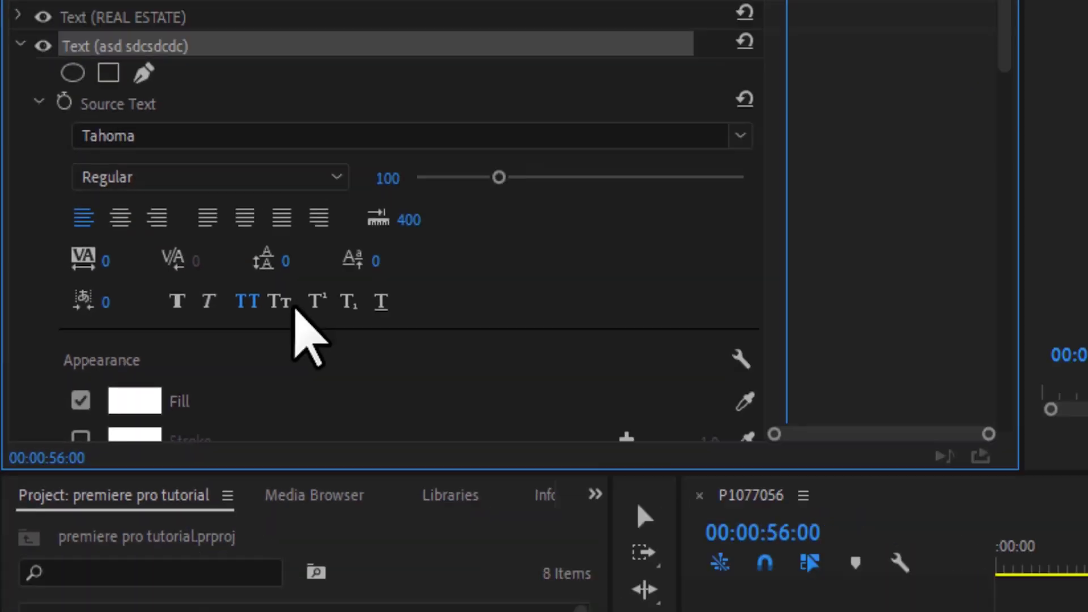
left_click(282, 302)
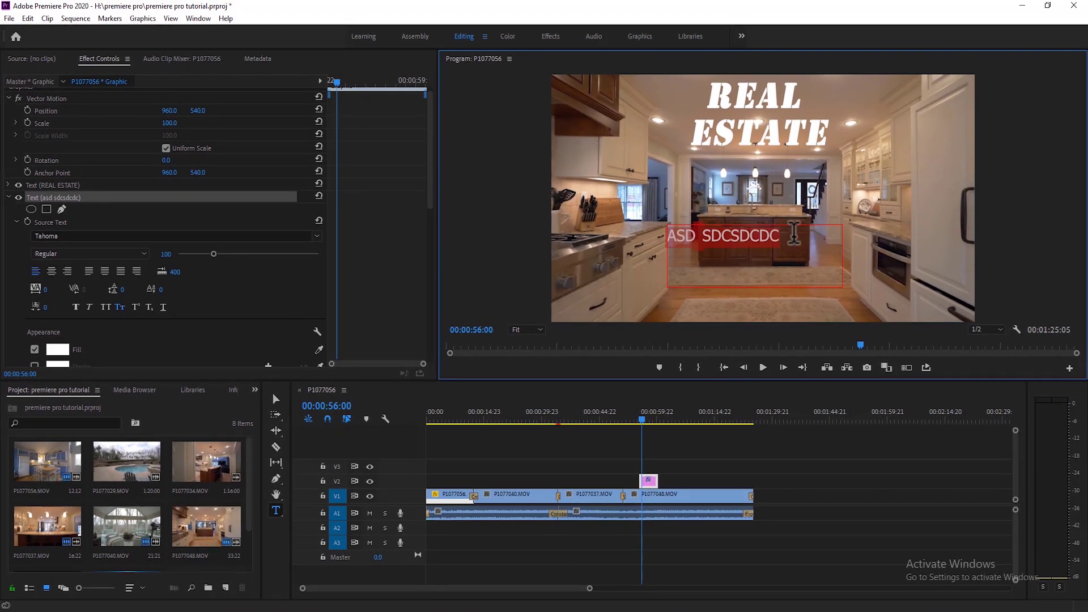
left_click(164, 307)
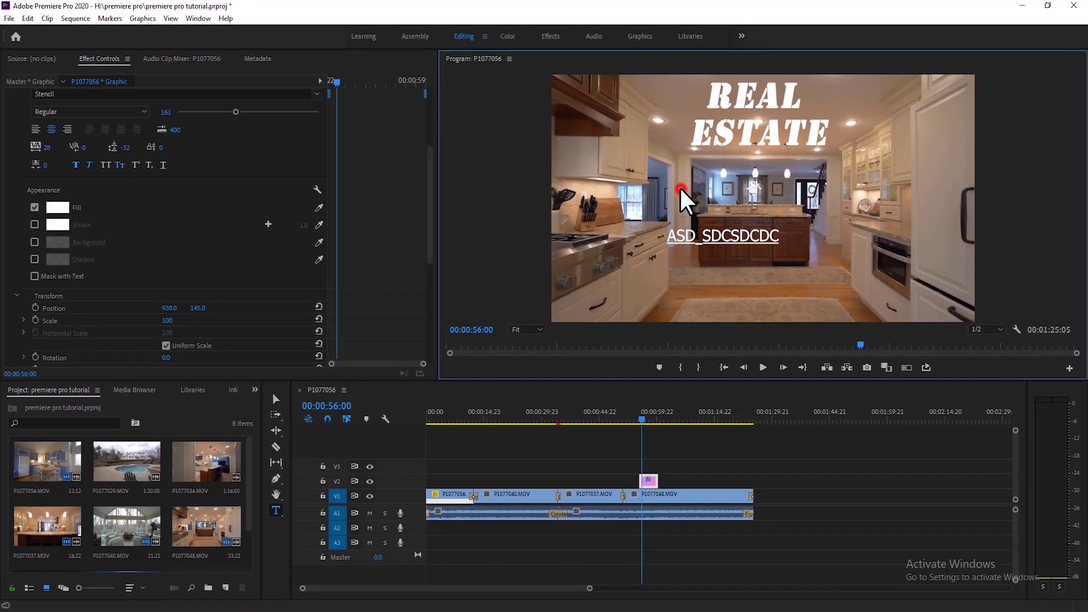
Type 'A' beside ESTATE followed by superscript 'SASDASD'.
left_click(679, 186)
type("A")
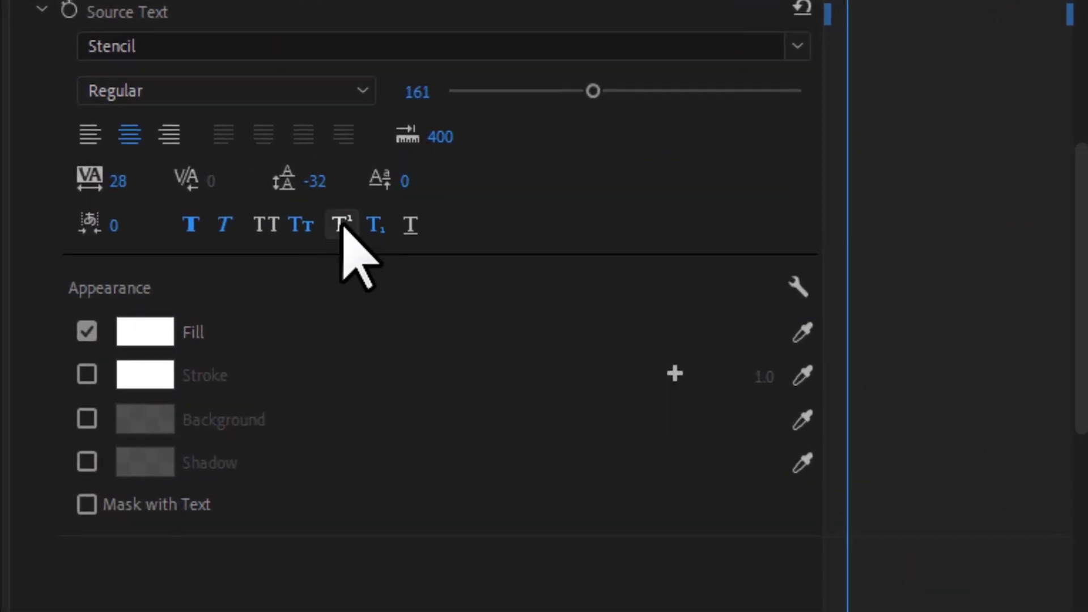
left_click(136, 178)
type("SASDASD")
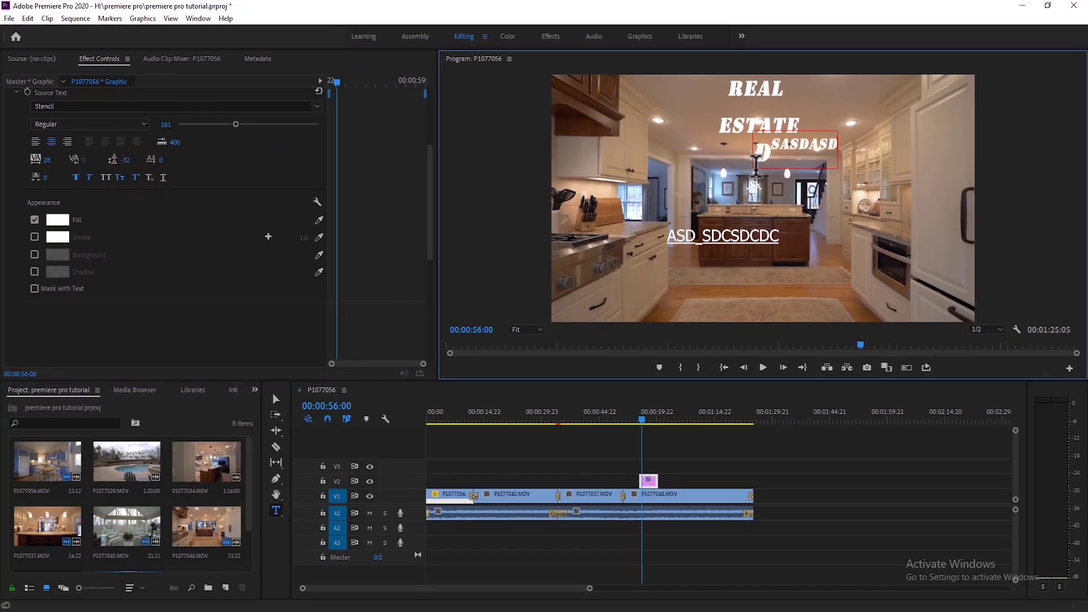